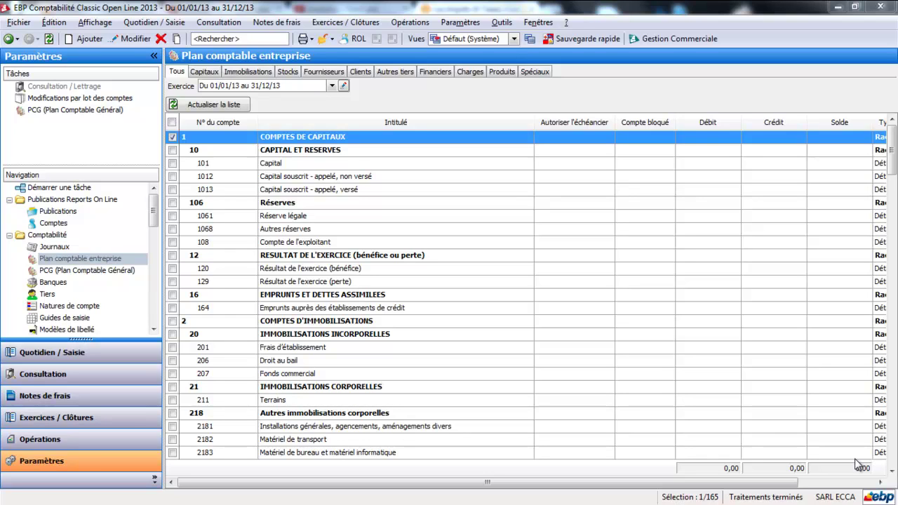
Search the company chart of accounts for account 4561, followed by 1012 and 1013
{"action": "left_click", "coordinate": [254, 41]}
{"action": "type", "text": "4561"}
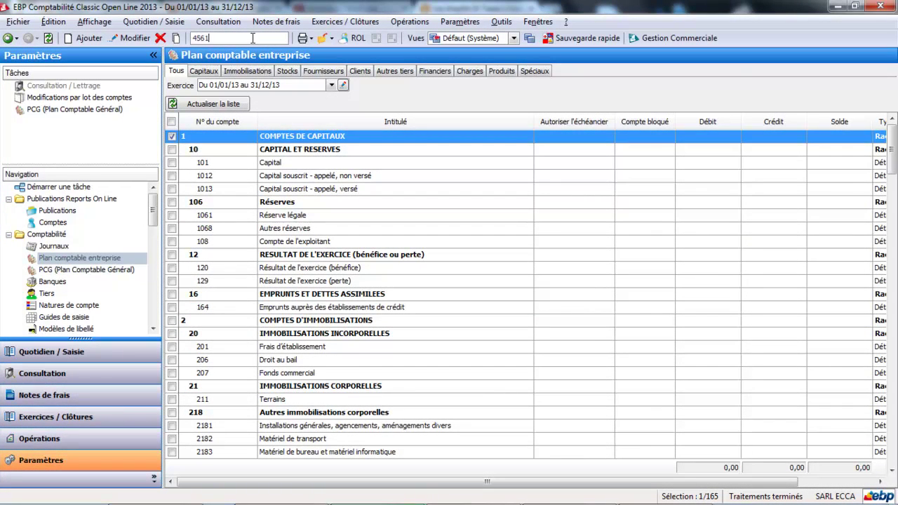
{"action": "key", "text": "Return"}
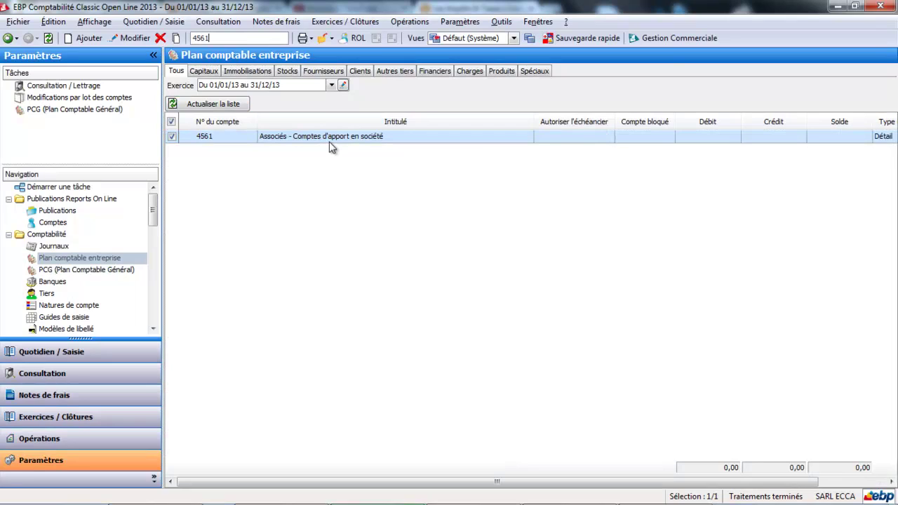
{"action": "double_click", "coordinate": [240, 40]}
{"action": "type", "text": "1012"}
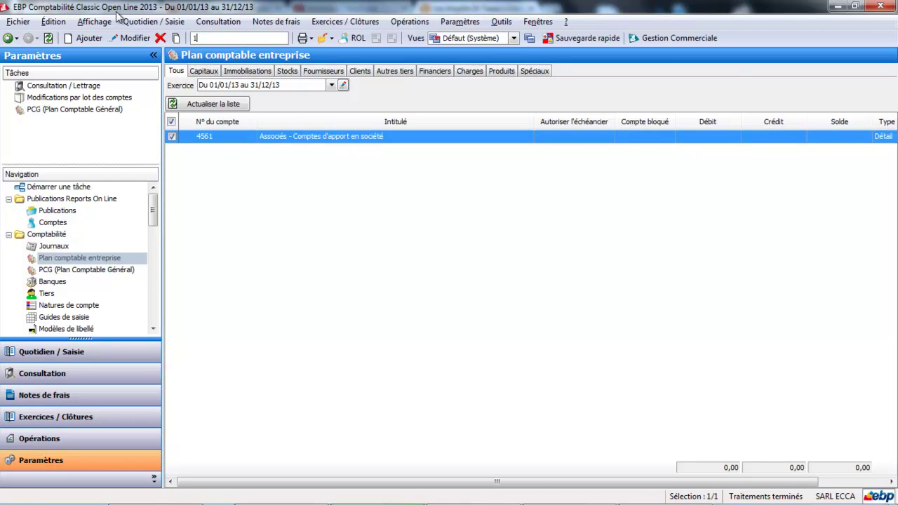
{"action": "key", "text": "Return"}
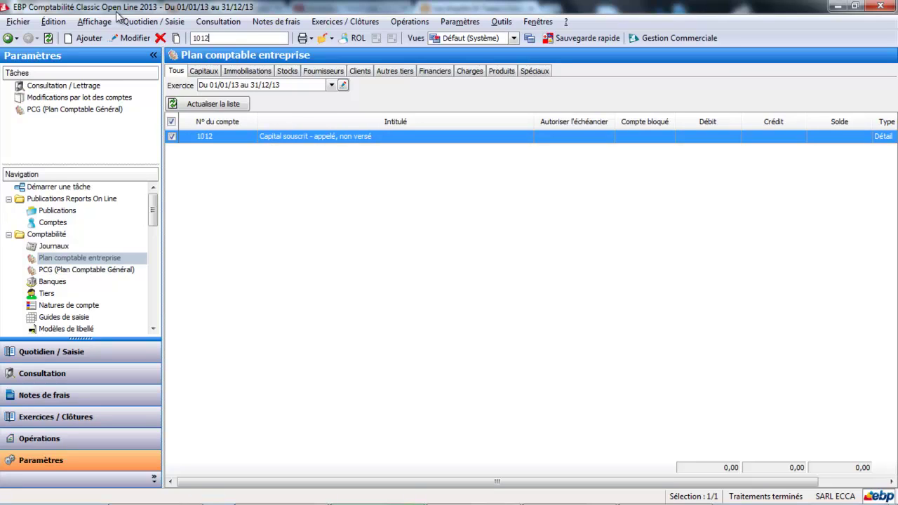
{"action": "key", "text": "BackSpace"}
{"action": "type", "text": "3"}
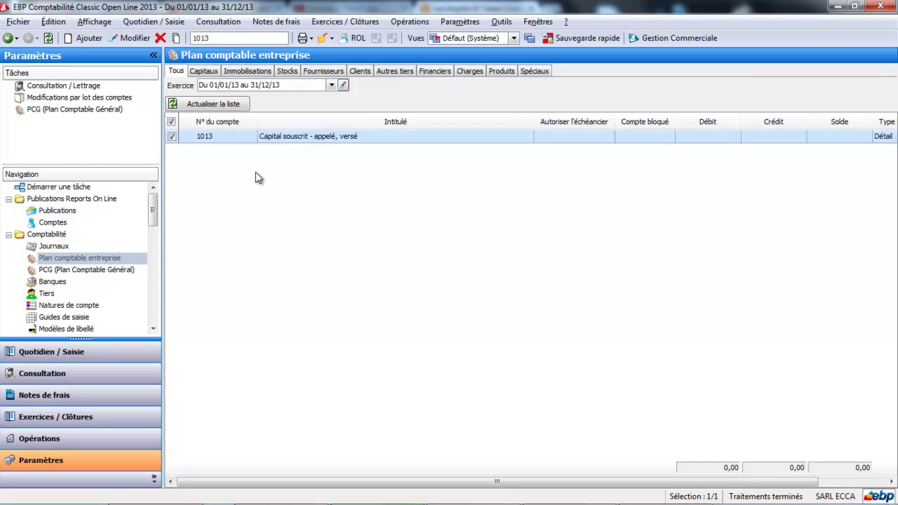
Open the PCG (Plan Comptable Général) and select accounts 1012 and 1013
{"action": "left_click", "coordinate": [125, 270]}
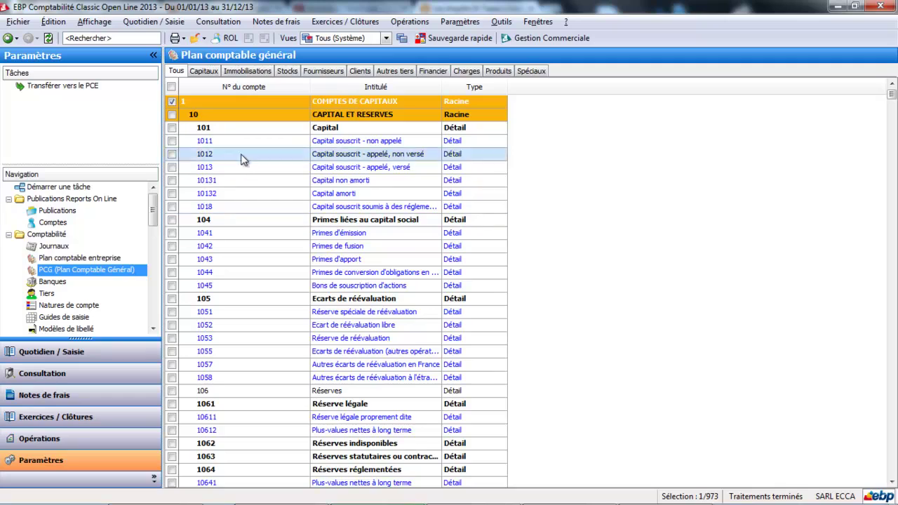
{"action": "left_click", "coordinate": [173, 155]}
{"action": "left_click", "coordinate": [172, 168]}
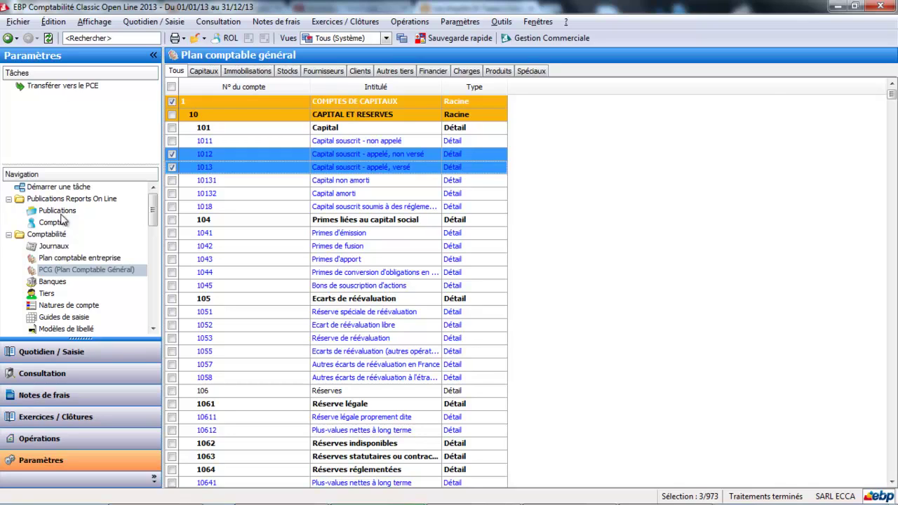
Open the OD journal for data entry, set its period to juillet 2014 and add a new entry line
{"action": "left_click", "coordinate": [84, 356]}
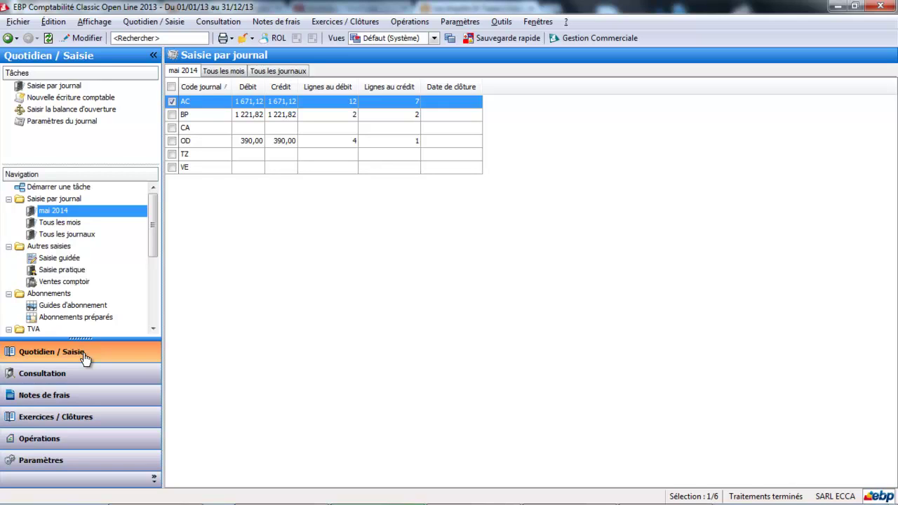
{"action": "left_click", "coordinate": [251, 141]}
{"action": "double_click", "coordinate": [252, 141]}
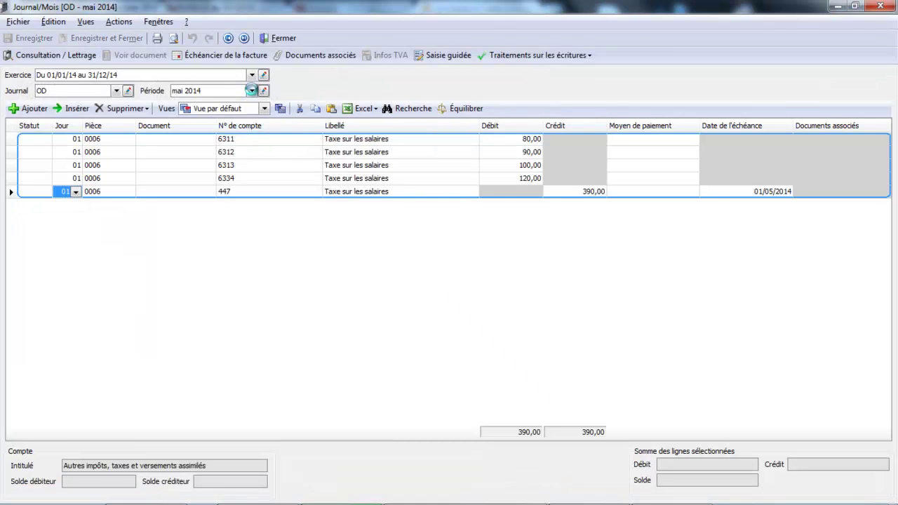
{"action": "left_click", "coordinate": [251, 90]}
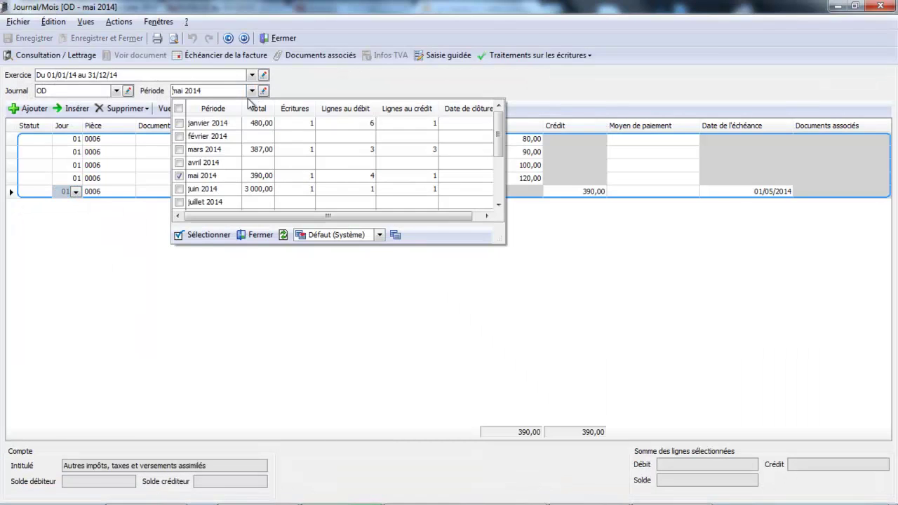
{"action": "left_click", "coordinate": [219, 202]}
{"action": "key", "text": "Insert"}
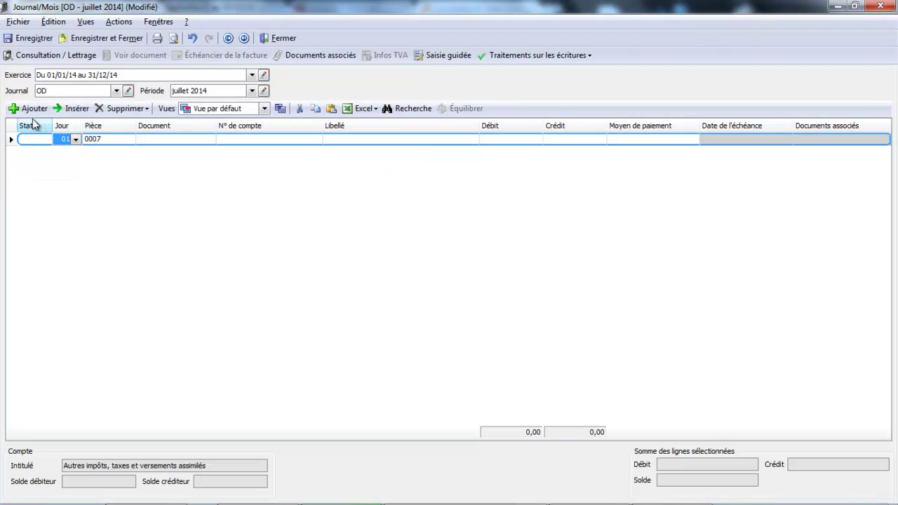
Fill the first OD line with account 4561, Associés - Comptes d'apport en société, and a debit of 1500
{"action": "left_click", "coordinate": [242, 140]}
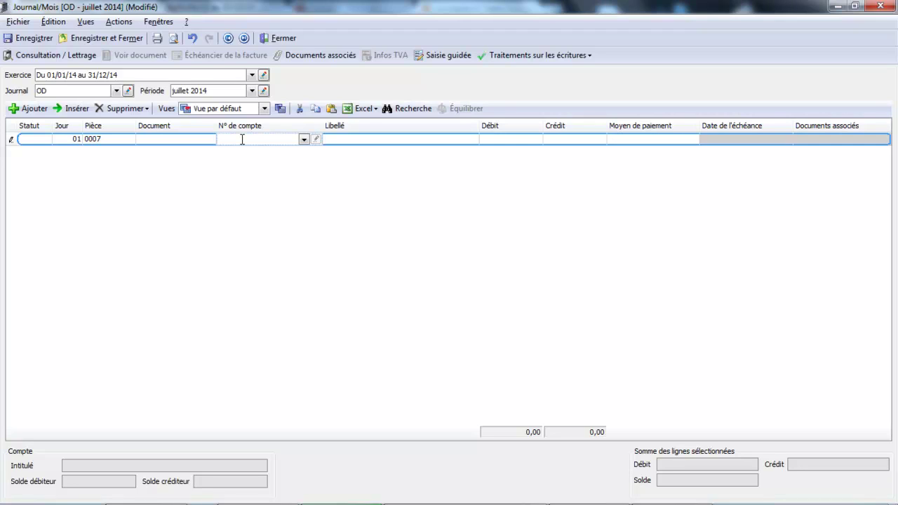
{"action": "type", "text": "4561"}
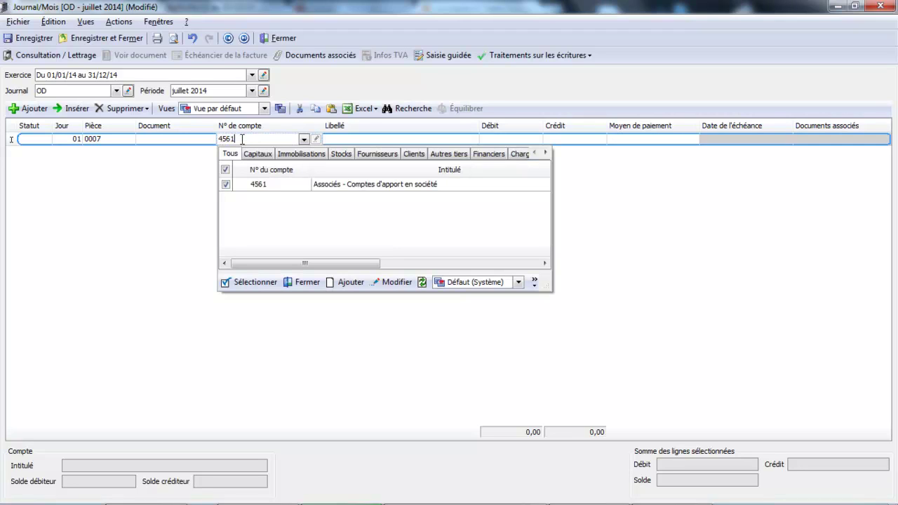
{"action": "double_click", "coordinate": [389, 189]}
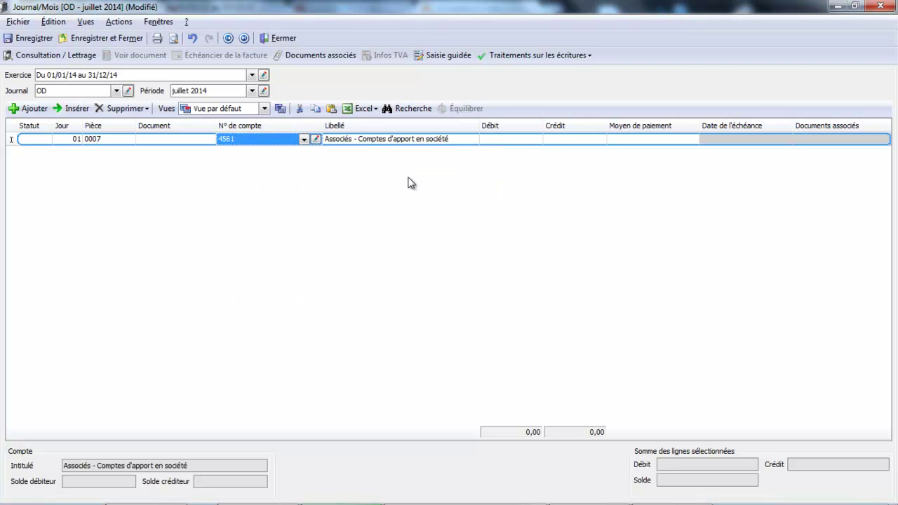
{"action": "left_click", "coordinate": [527, 143]}
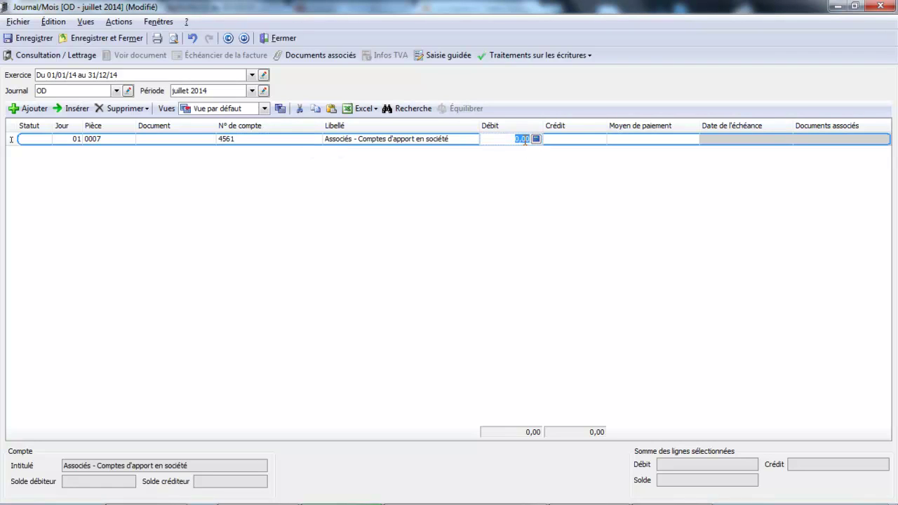
{"action": "type", "text": "1500"}
{"action": "key", "text": "Return"}
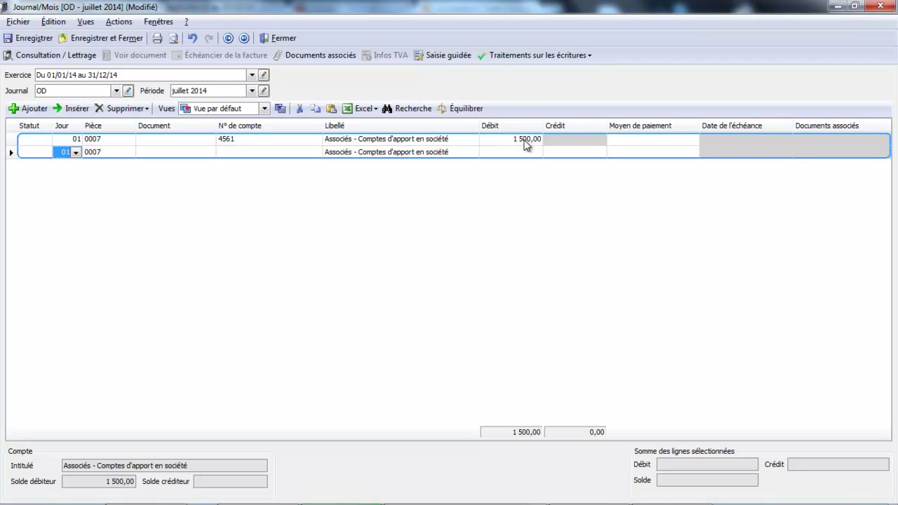
Fill the second OD line with account 1012, Capital souscrit - appelé, non versé, and a credit of 1500
{"action": "key", "text": "Return"}
{"action": "key", "text": "Return"}
{"action": "key", "text": "Return"}
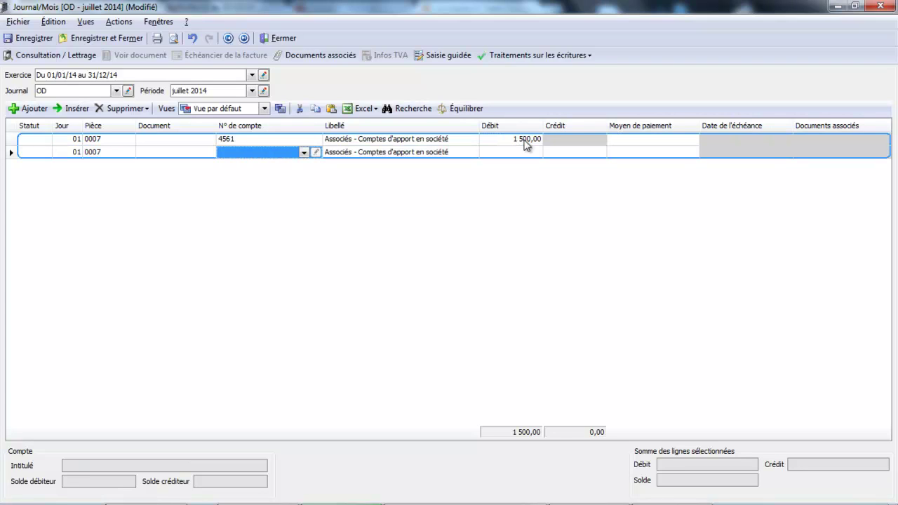
{"action": "type", "text": "1012"}
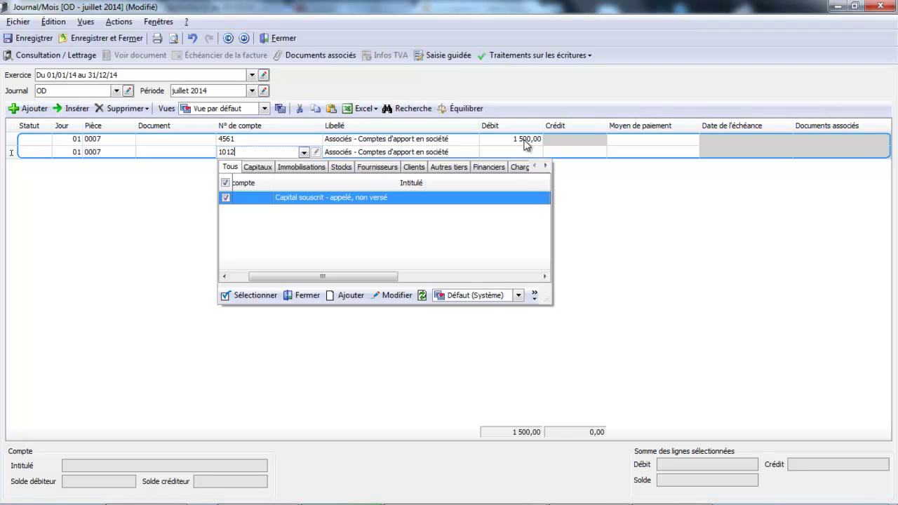
{"action": "double_click", "coordinate": [359, 199]}
{"action": "key", "text": "Return"}
{"action": "key", "text": "Return"}
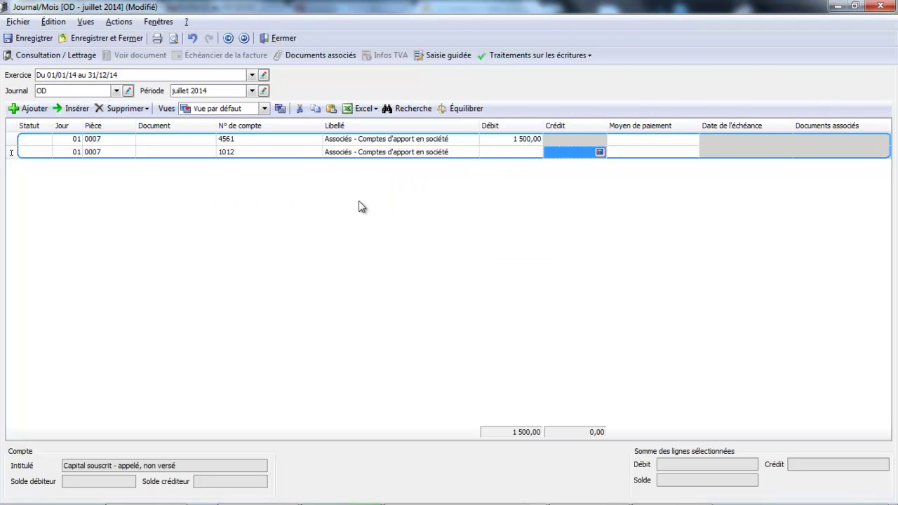
{"action": "type", "text": "1500"}
{"action": "key", "text": "Return"}
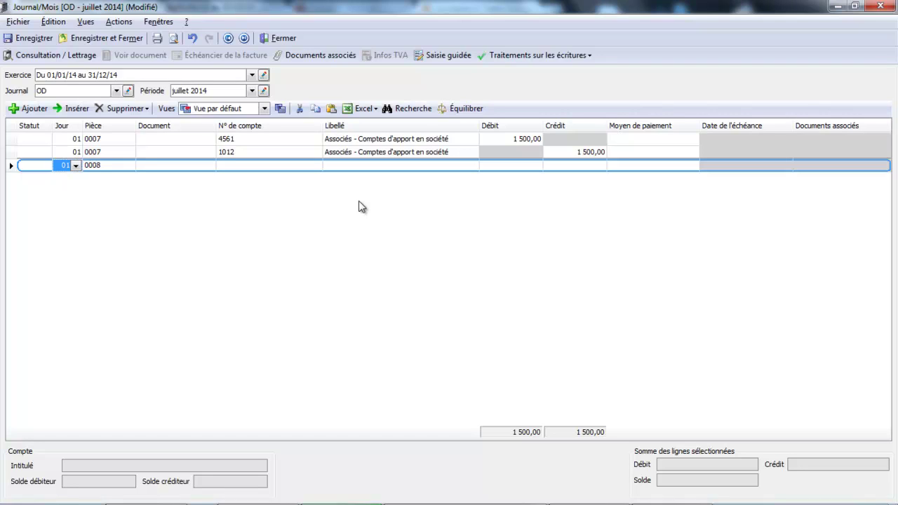
Switch to the BP journal for juillet 2014, saving the changes to the OD journal
{"action": "left_click", "coordinate": [116, 90]}
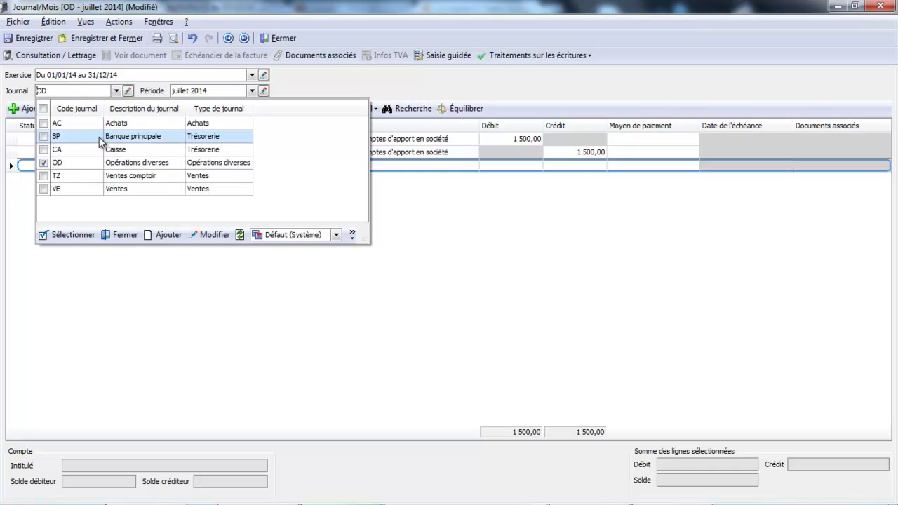
{"action": "key", "text": "Escape"}
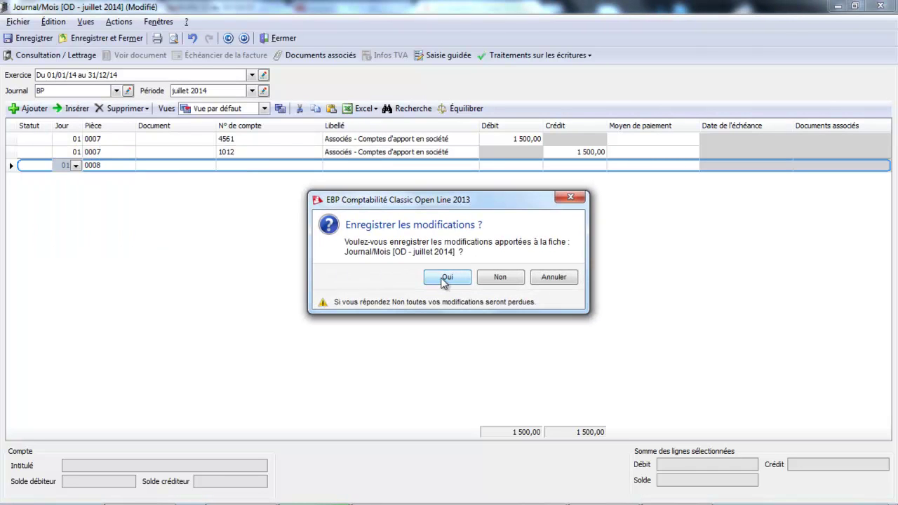
{"action": "left_click", "coordinate": [442, 277]}
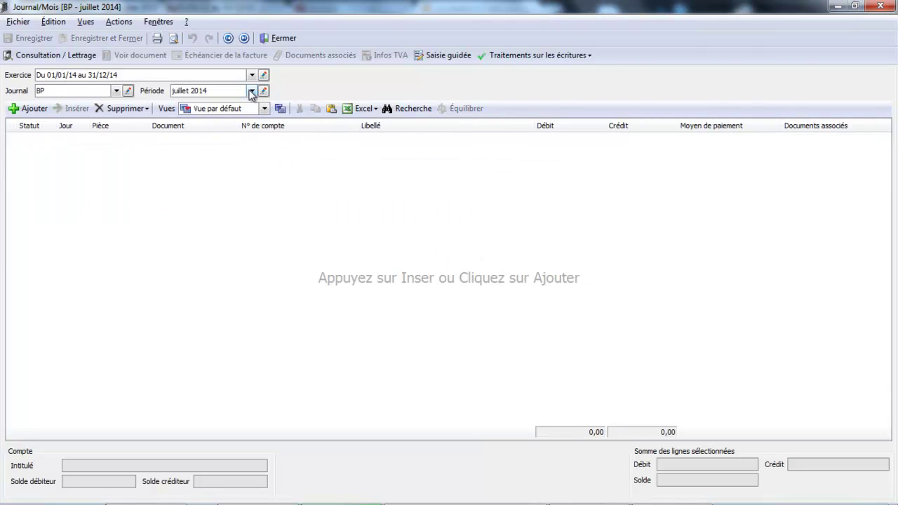
{"action": "left_click", "coordinate": [252, 91]}
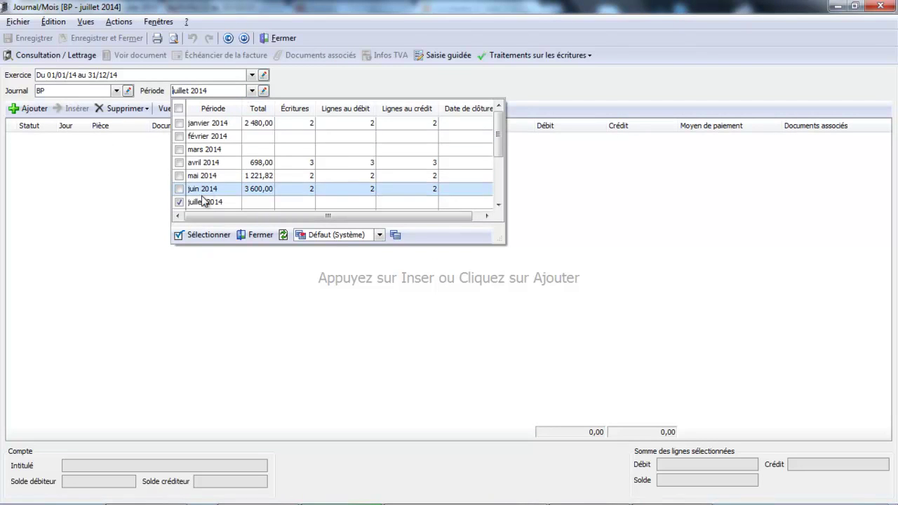
{"action": "left_click", "coordinate": [240, 203]}
Add a BP entry line for account 512, Banque, with a debit of 1500
{"action": "left_click", "coordinate": [34, 113]}
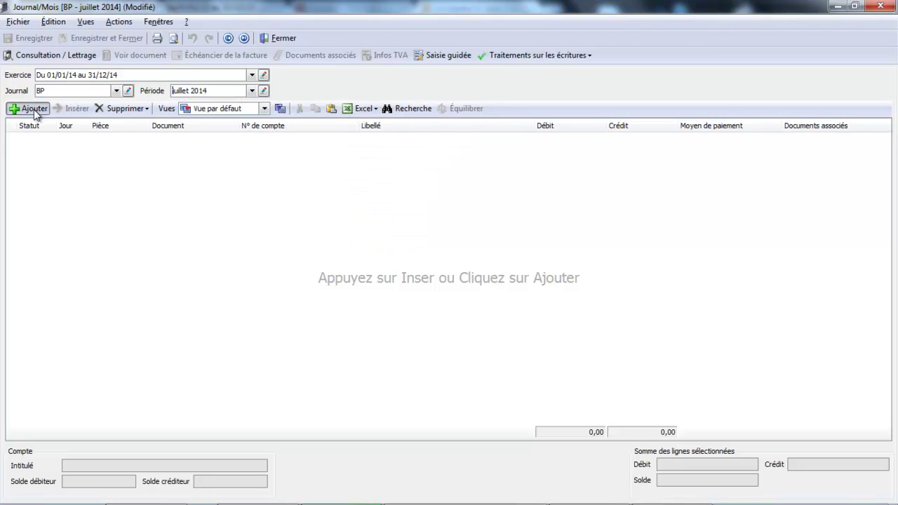
{"action": "left_click", "coordinate": [282, 140]}
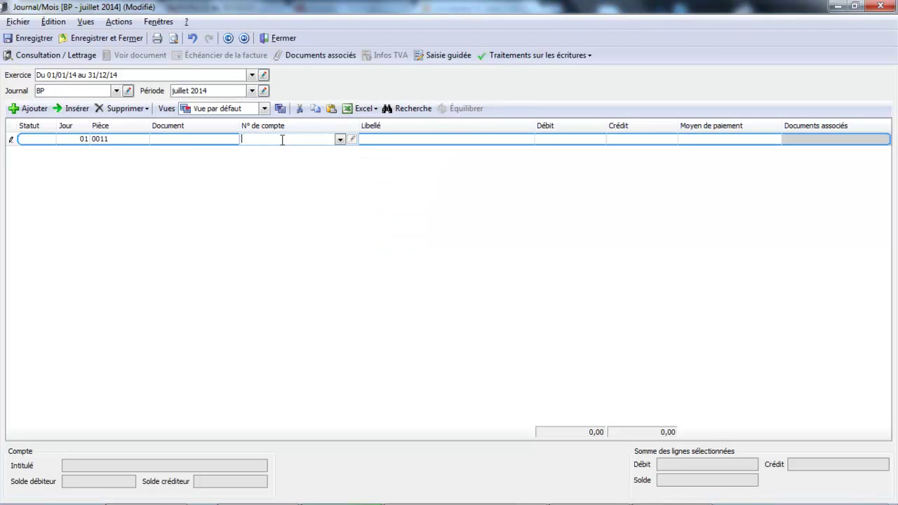
{"action": "type", "text": "512"}
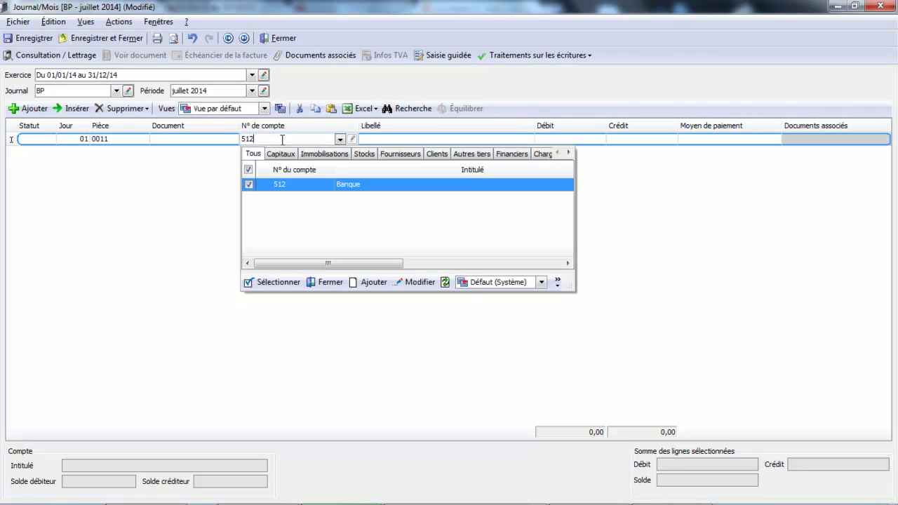
{"action": "double_click", "coordinate": [370, 185]}
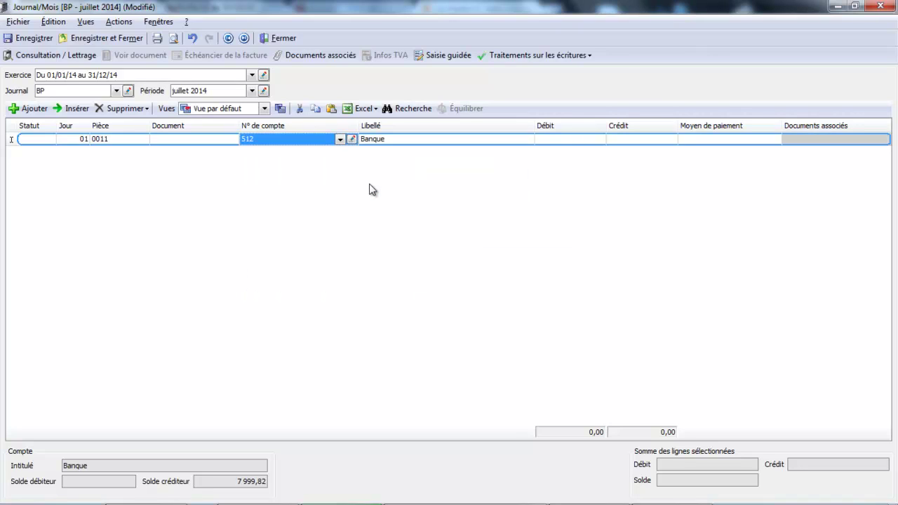
{"action": "type", "text": "00"}
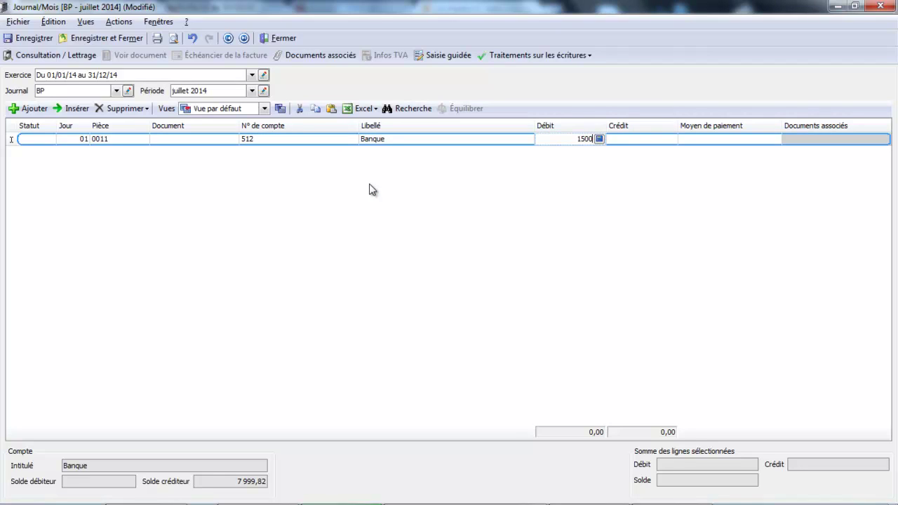
{"action": "key", "text": "Return"}
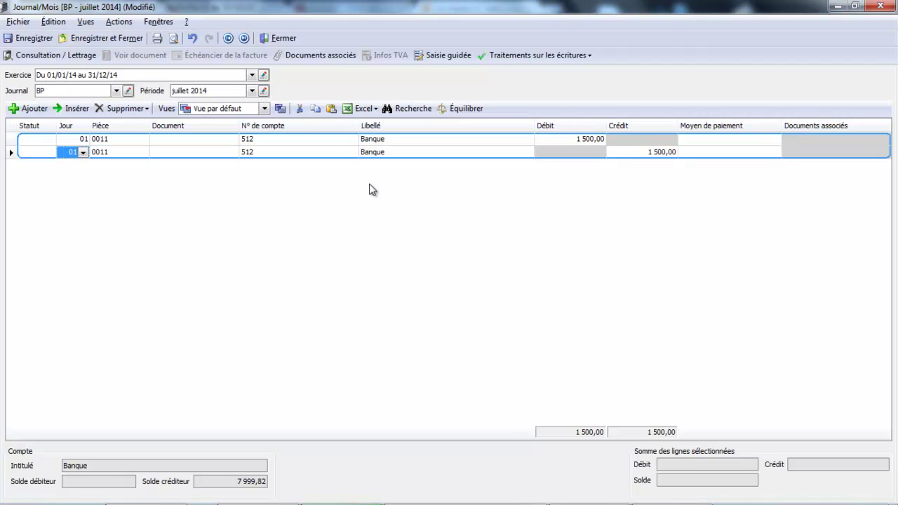
Set the credit line's account to 4561, Associés - Comptes d'apport en société, and save the BP entry
{"action": "key", "text": "Return"}
{"action": "key", "text": "Return"}
{"action": "key", "text": "Return"}
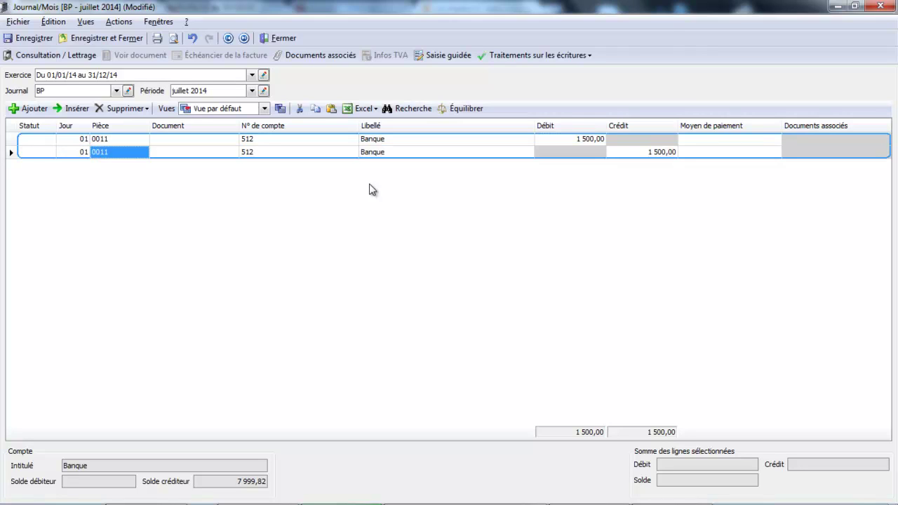
{"action": "type", "text": "4561"}
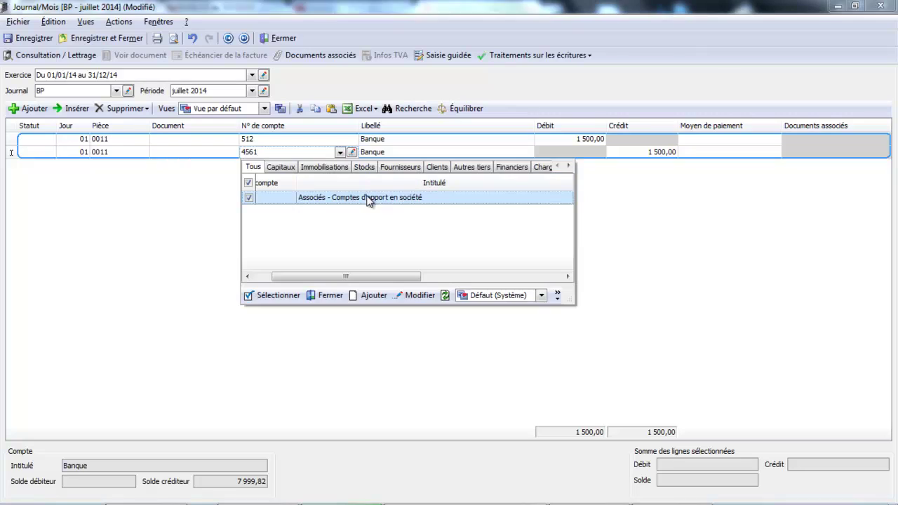
{"action": "left_click", "coordinate": [370, 199]}
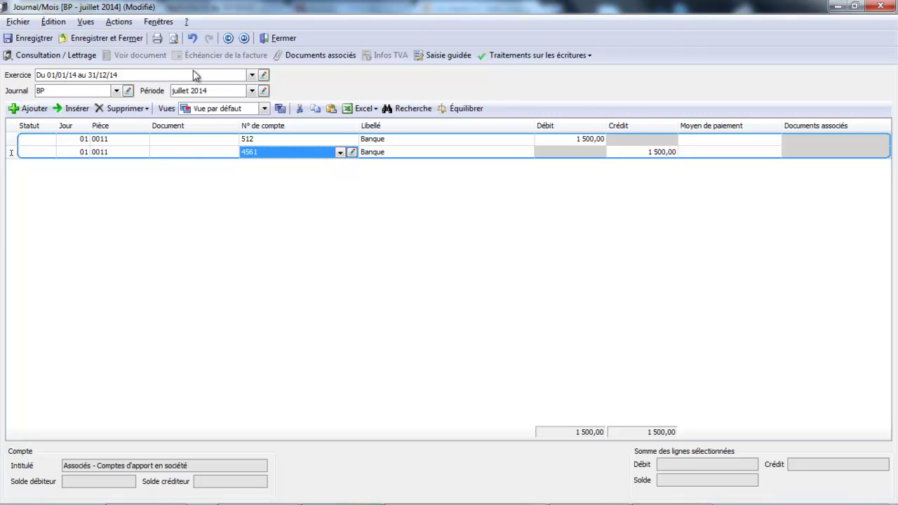
{"action": "left_click", "coordinate": [30, 41]}
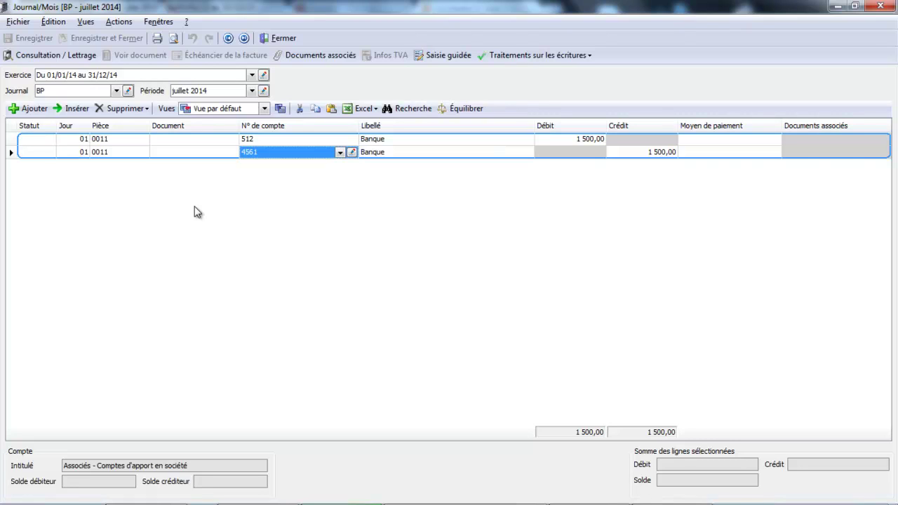
Switch to the OD journal and add a new entry line for account 1012, Capital souscrit - appelé, non versé
{"action": "left_click", "coordinate": [119, 93]}
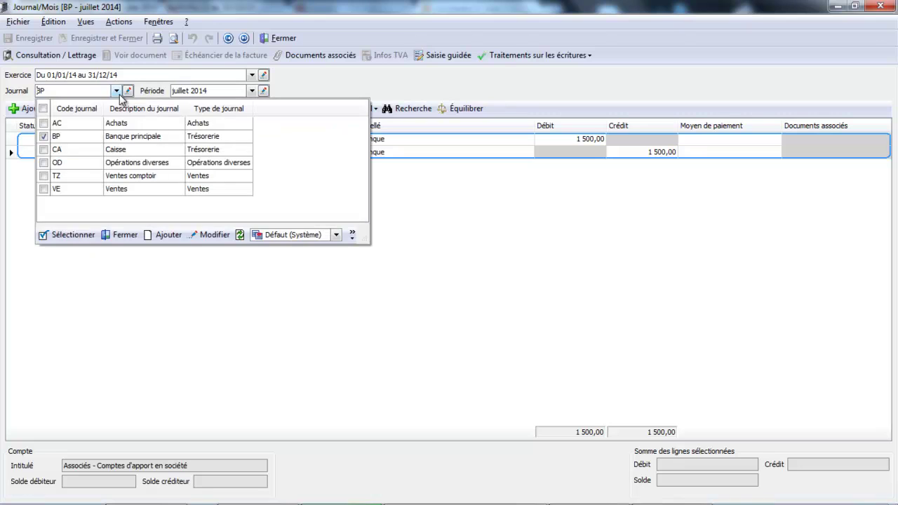
{"action": "left_click", "coordinate": [99, 160]}
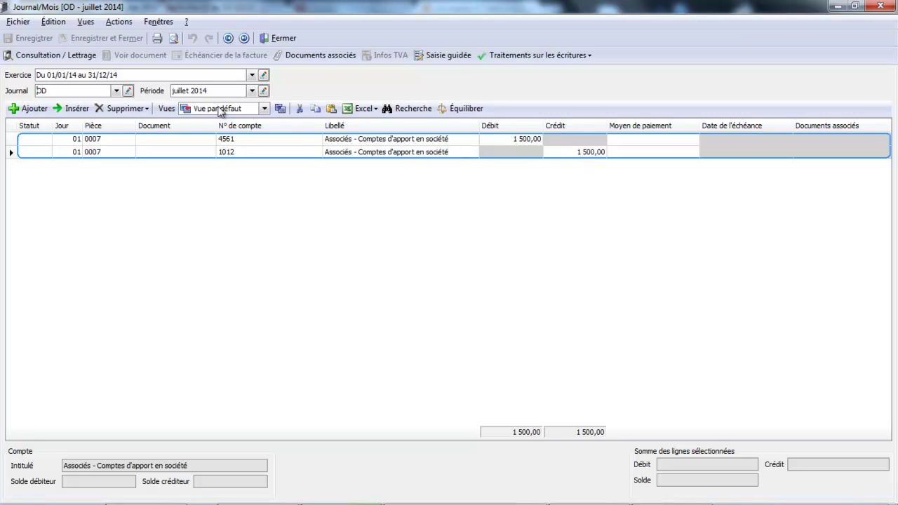
{"action": "left_click", "coordinate": [31, 109]}
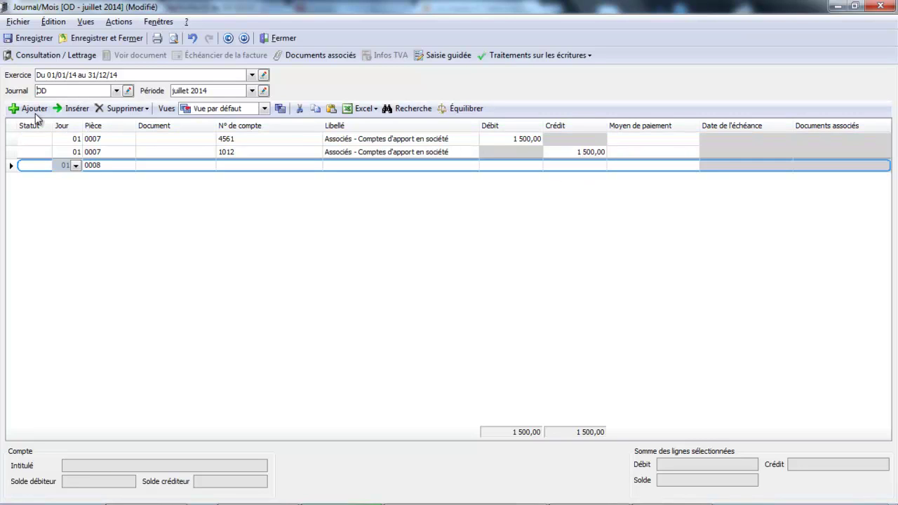
{"action": "left_click", "coordinate": [260, 171]}
{"action": "left_click", "coordinate": [259, 167]}
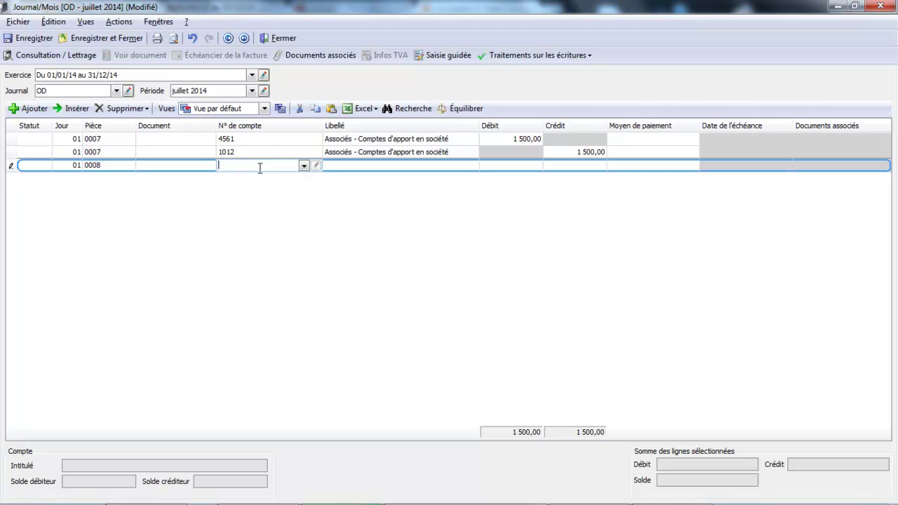
{"action": "type", "text": "1012"}
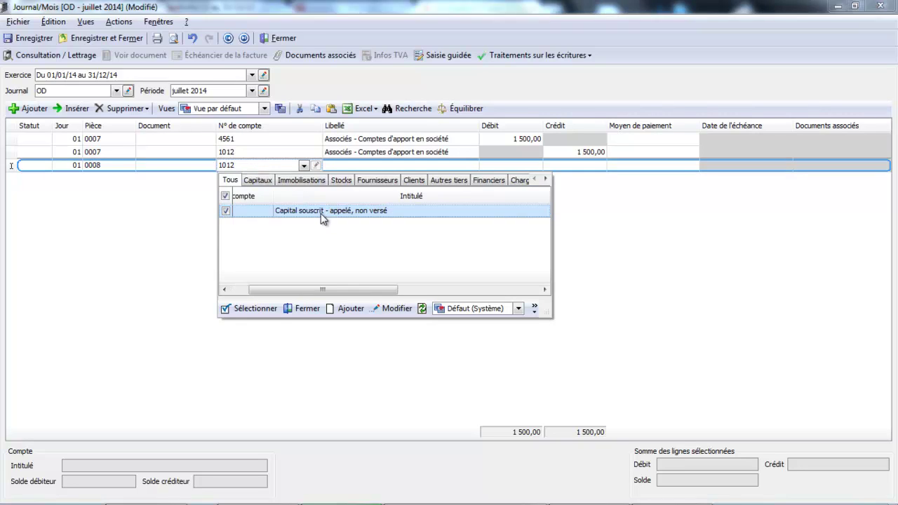
{"action": "key", "text": "Return"}
{"action": "key", "text": "Return"}
{"action": "type", "text": "1 500"}
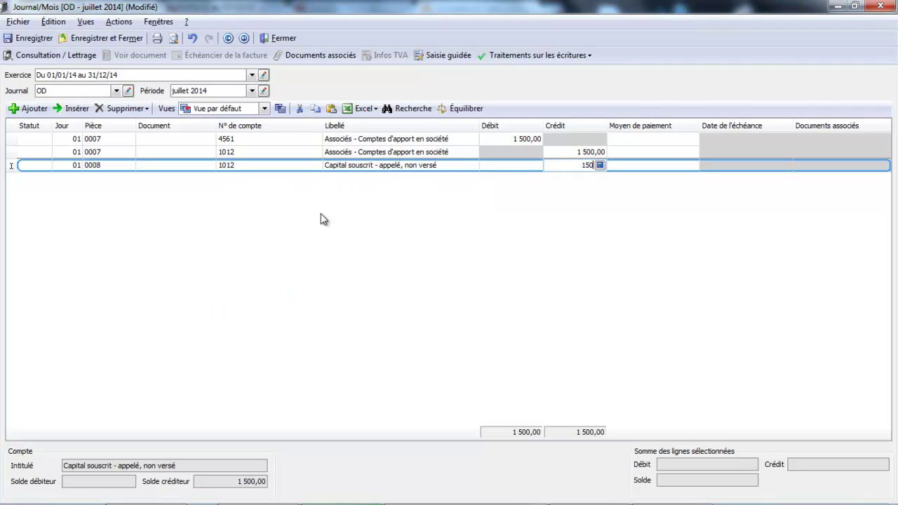
{"action": "key", "text": "BackSpace"}
{"action": "key", "text": "BackSpace"}
{"action": "key", "text": "BackSpace"}
{"action": "key", "text": "BackSpace"}
Enter a debit of 1500 on the new account 1012 line and validate the line
{"action": "left_click", "coordinate": [515, 172]}
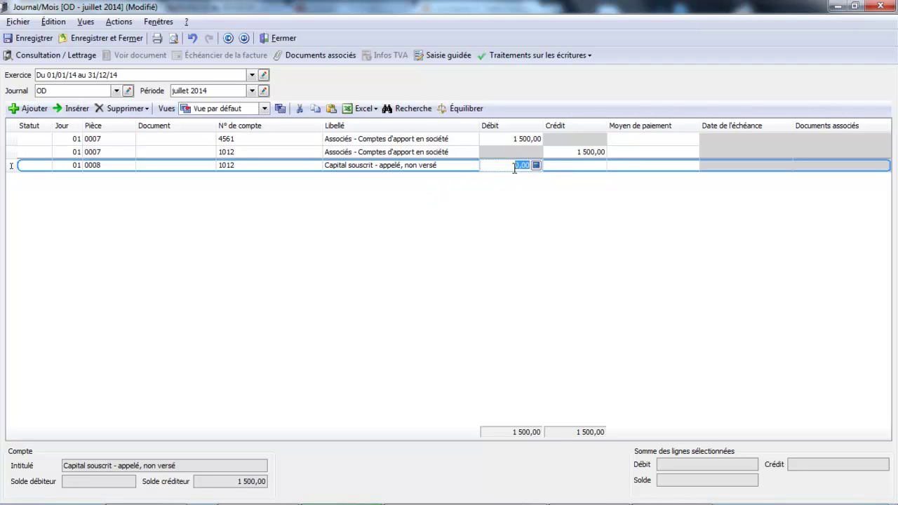
{"action": "type", "text": "1500"}
{"action": "key", "text": "Return"}
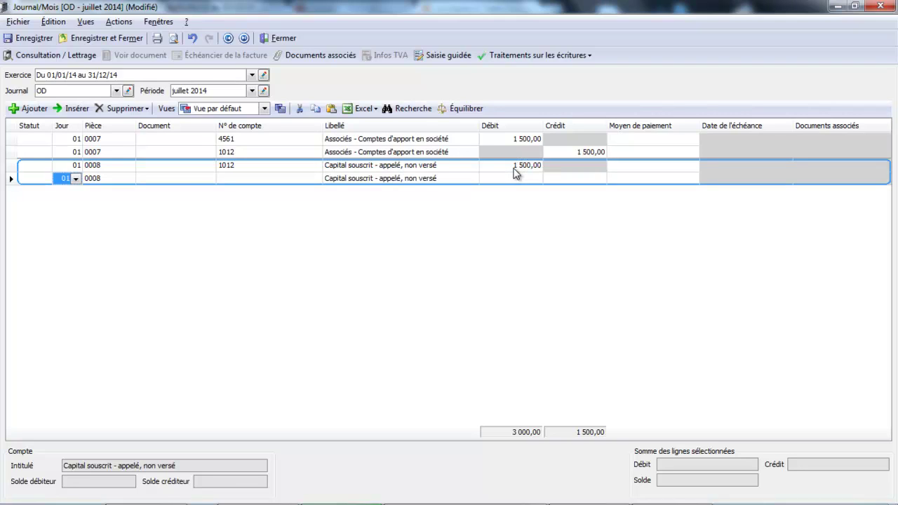
Set the second line of piece 0008 to account 1013, Capital souscrit - appelé, versé, and balance the entry automatically
{"action": "key", "text": "Return"}
{"action": "key", "text": "Return"}
{"action": "key", "text": "Return"}
{"action": "type", "text": "101"}
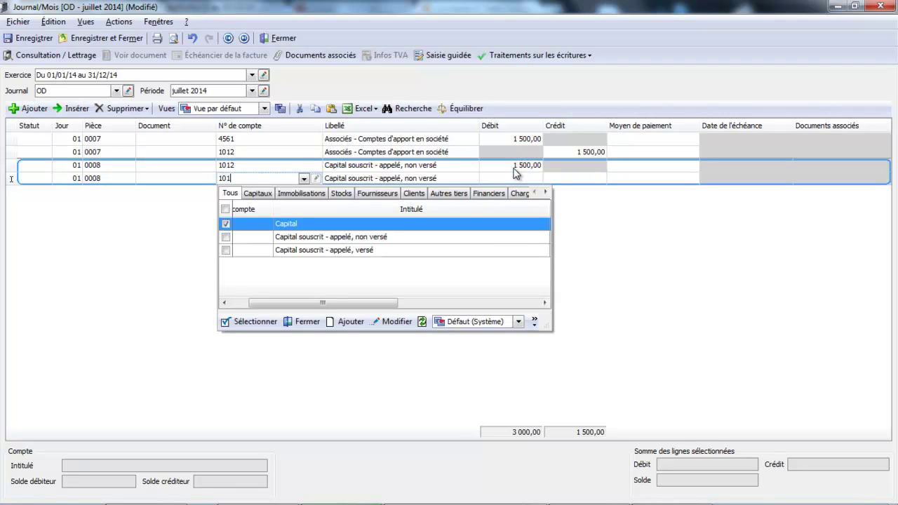
{"action": "type", "text": "3"}
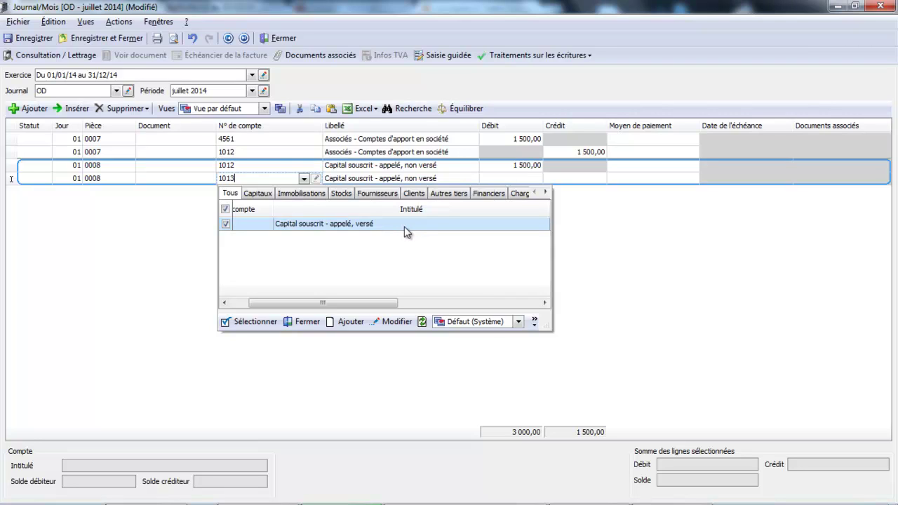
{"action": "double_click", "coordinate": [405, 225]}
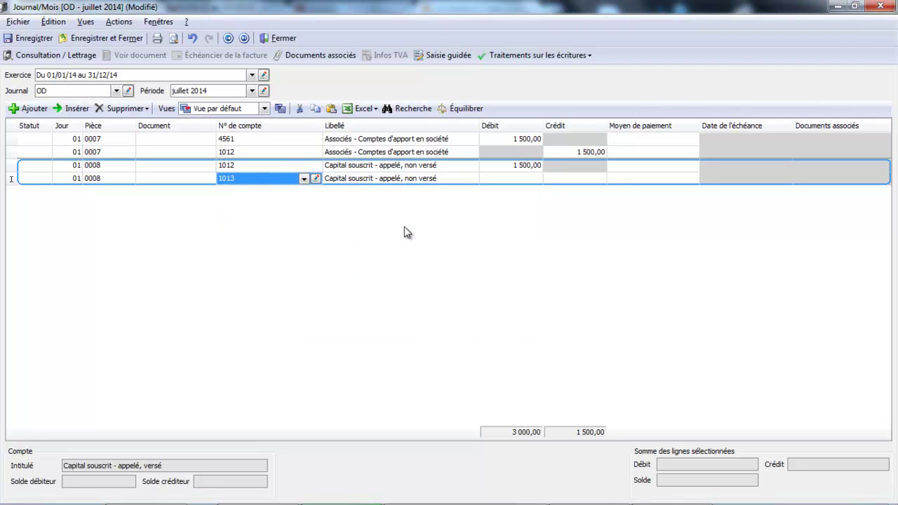
{"action": "key", "text": "Tab"}
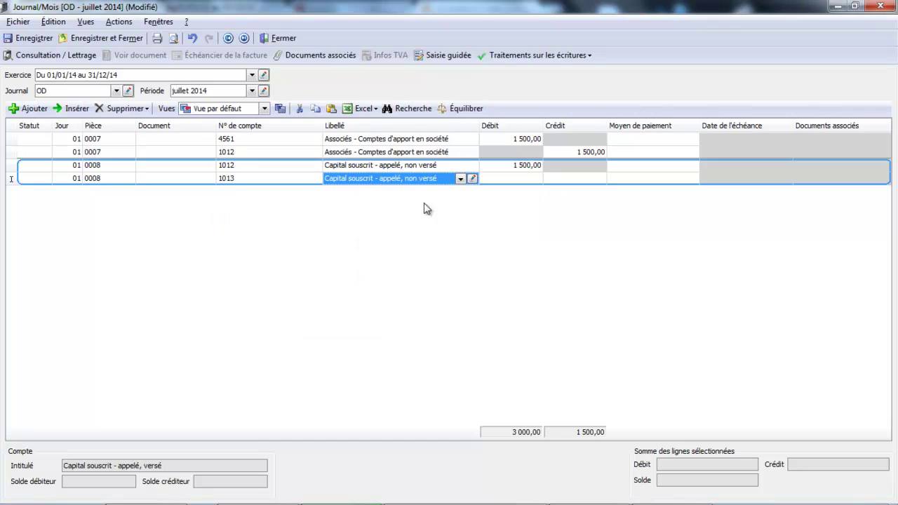
{"action": "left_click", "coordinate": [470, 113]}
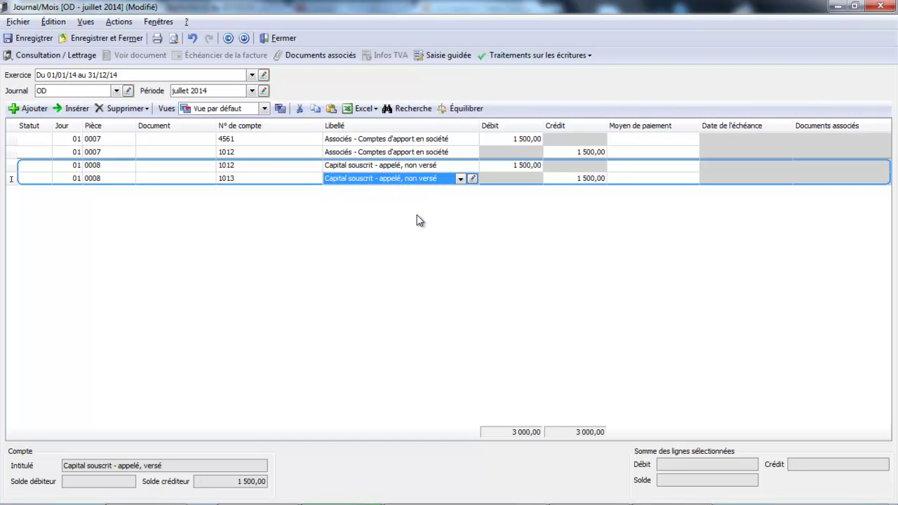
{"action": "key", "text": "Tab"}
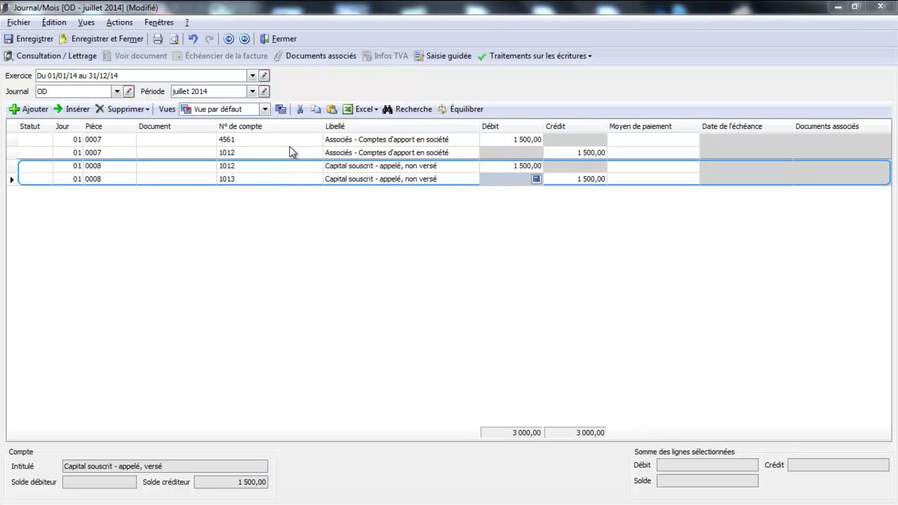
Add a new OD entry line for account 4561, Associés - Comptes d'apport en société, with a debit of 1500
{"action": "left_click", "coordinate": [31, 110]}
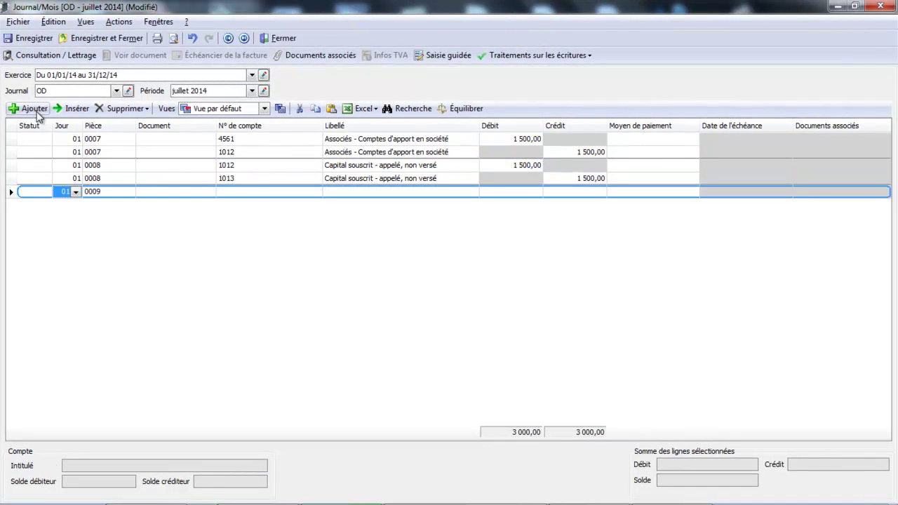
{"action": "key", "text": "Tab"}
{"action": "key", "text": "Tab"}
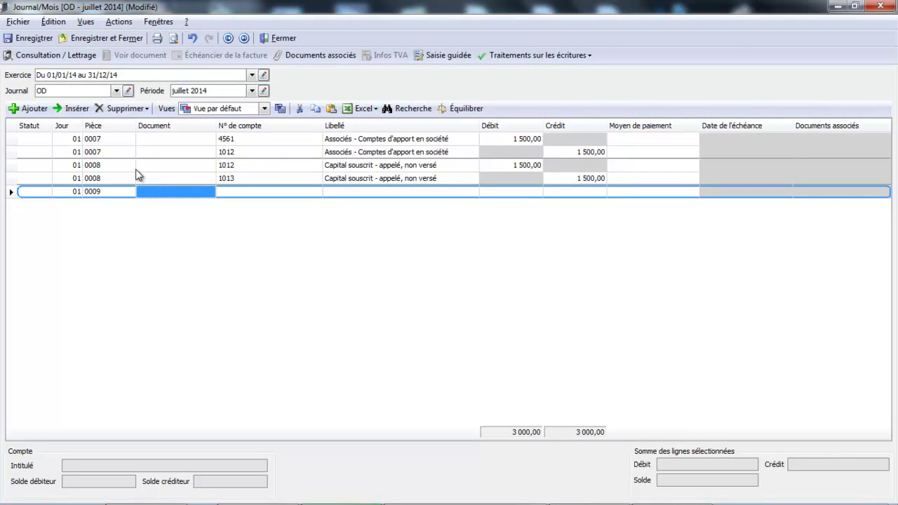
{"action": "key", "text": "Tab"}
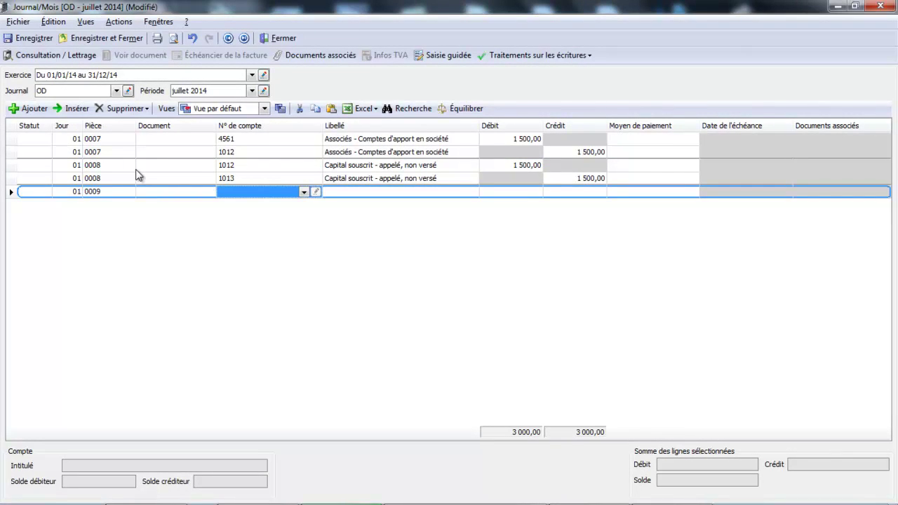
{"action": "type", "text": "4561"}
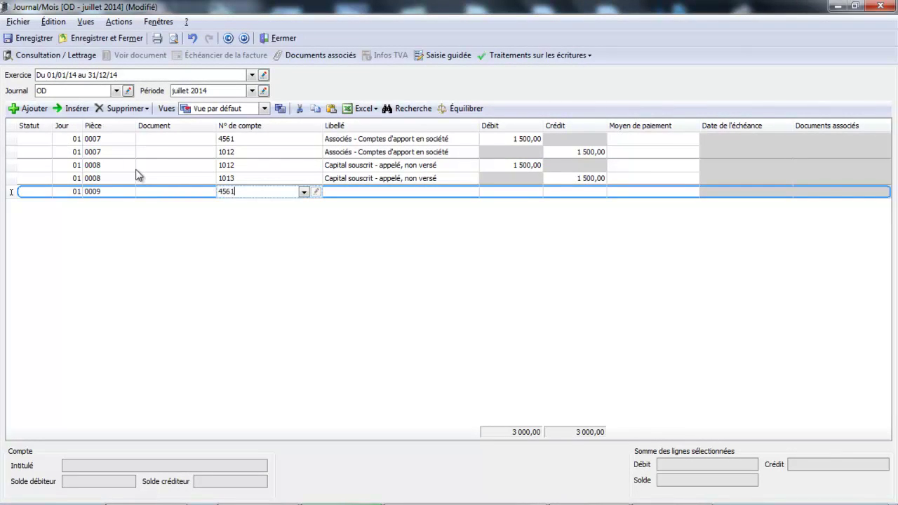
{"action": "double_click", "coordinate": [330, 240]}
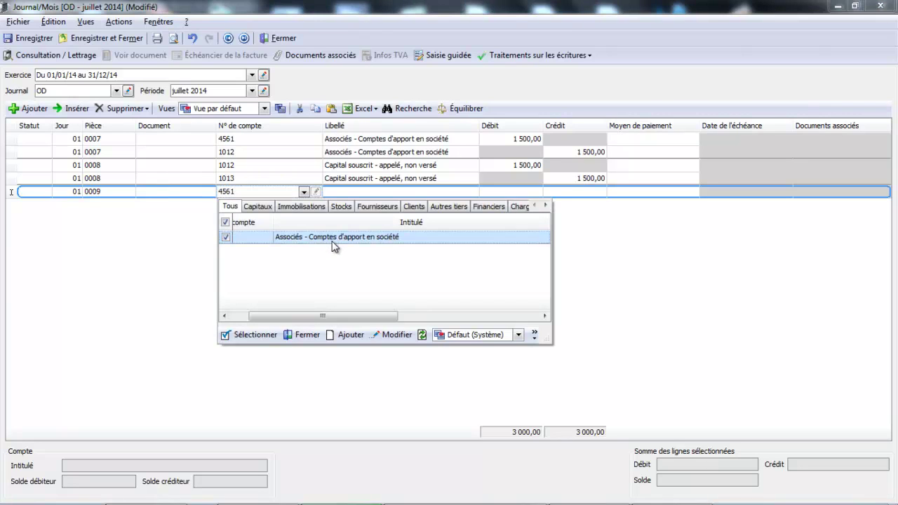
{"action": "key", "text": "Tab"}
{"action": "type", "text": "1500"}
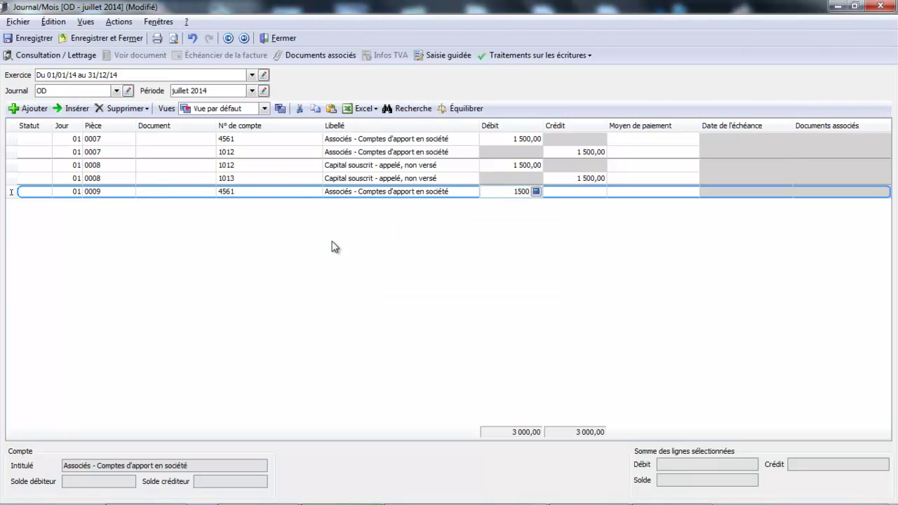
{"action": "key", "text": "Return"}
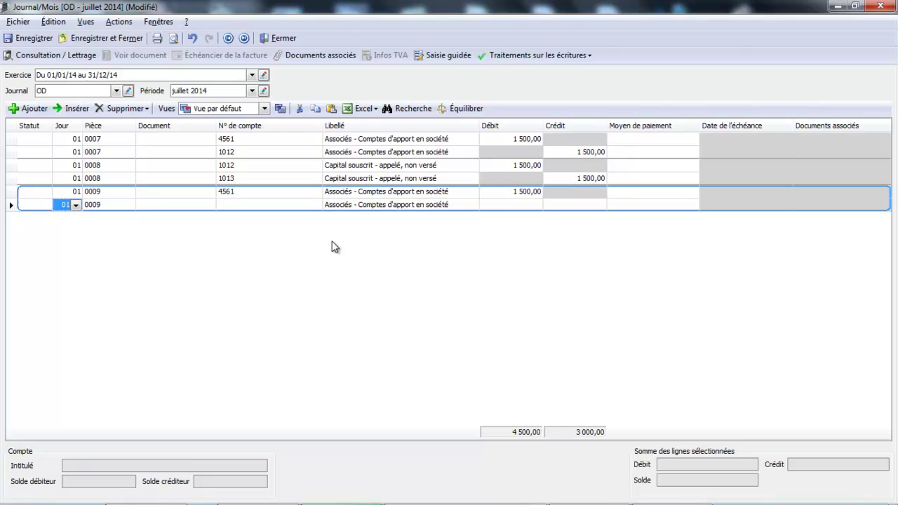
Fill the second line of piece 0009 with account 1012, Capital souscrit - appelé, non versé, and a credit of 1500
{"action": "key", "text": "Tab"}
{"action": "key", "text": "Tab"}
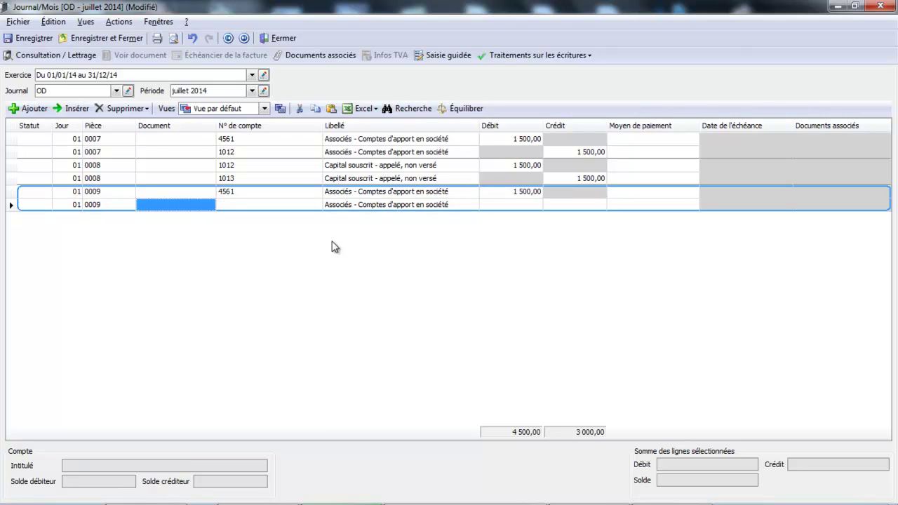
{"action": "key", "text": "Tab"}
{"action": "type", "text": "1012"}
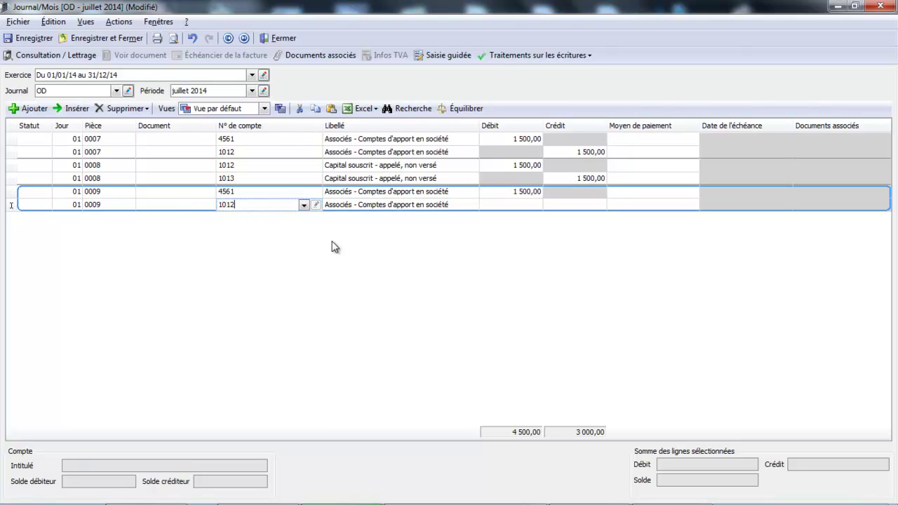
{"action": "key", "text": "Return"}
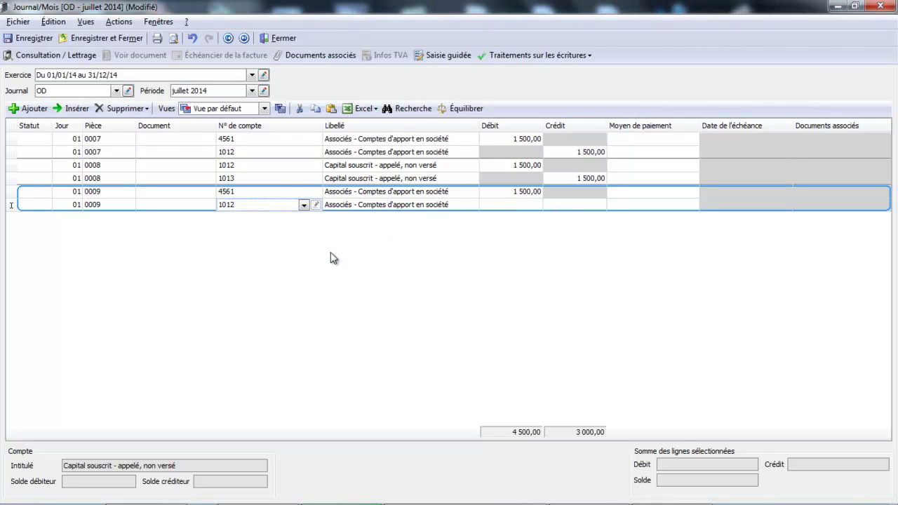
{"action": "key", "text": "Tab"}
{"action": "key", "text": "Tab"}
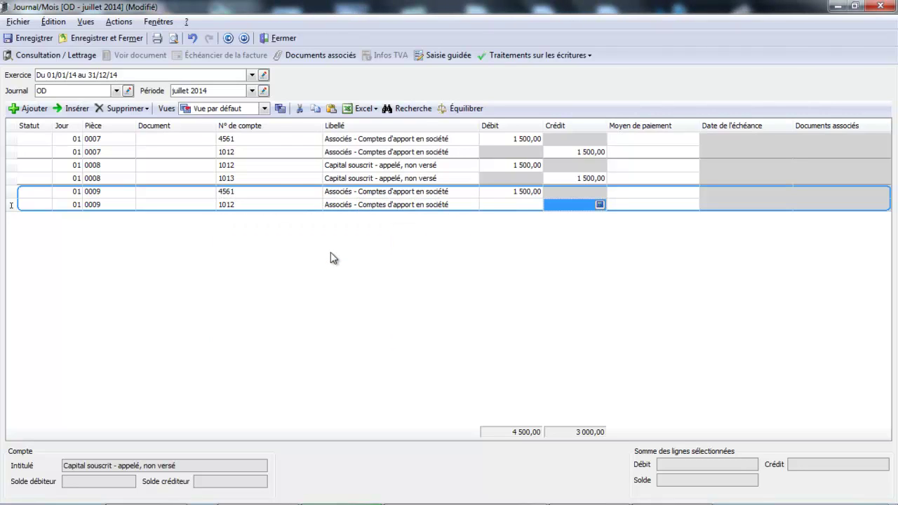
{"action": "type", "text": "1500"}
{"action": "key", "text": "Return"}
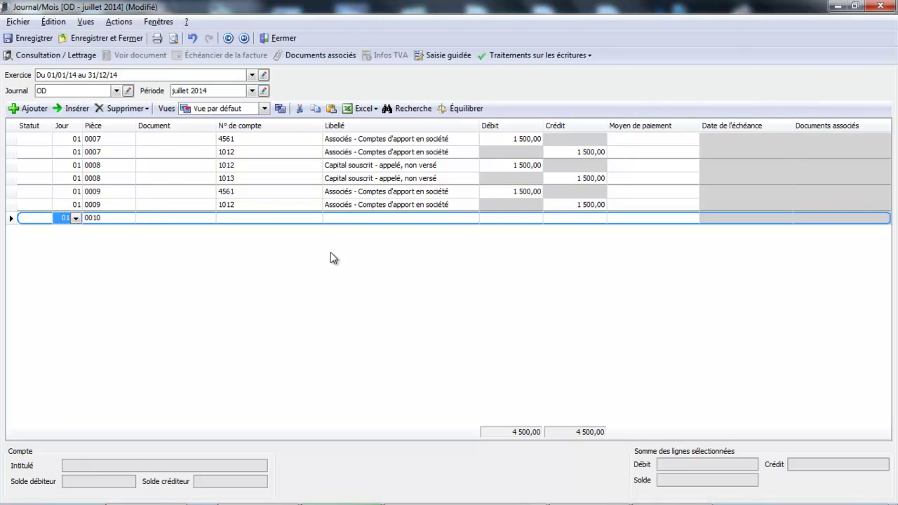
{"action": "left_click", "coordinate": [331, 205]}
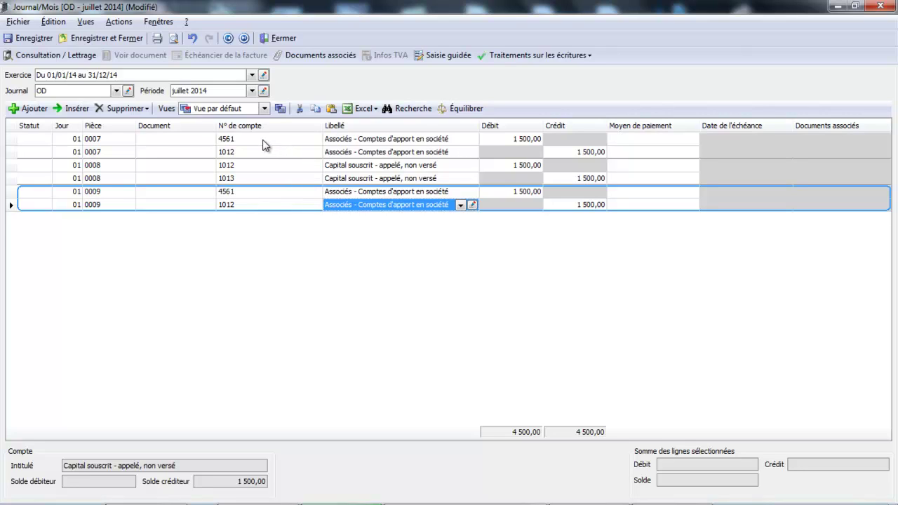
Add a new OD entry line for account 2183, Matériel de bureau et matériel informatique, with a debit of 1500
{"action": "left_click", "coordinate": [32, 109]}
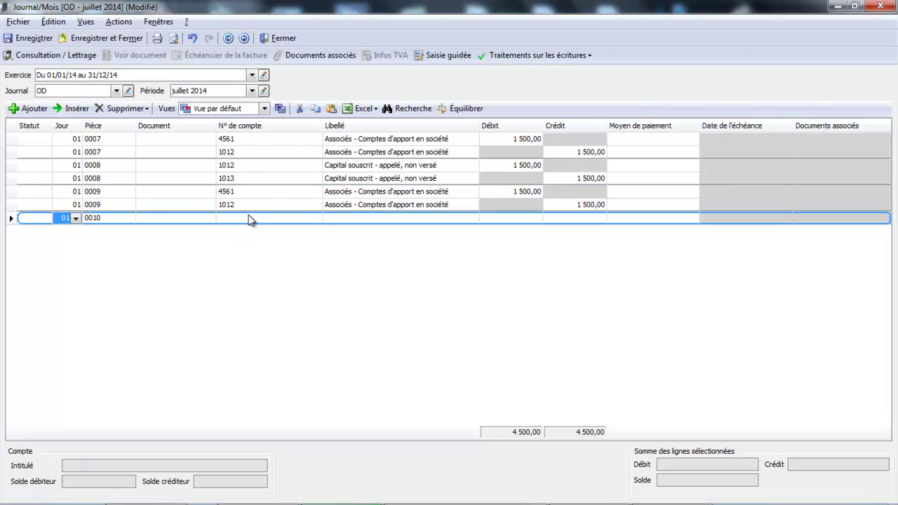
{"action": "left_click", "coordinate": [249, 219]}
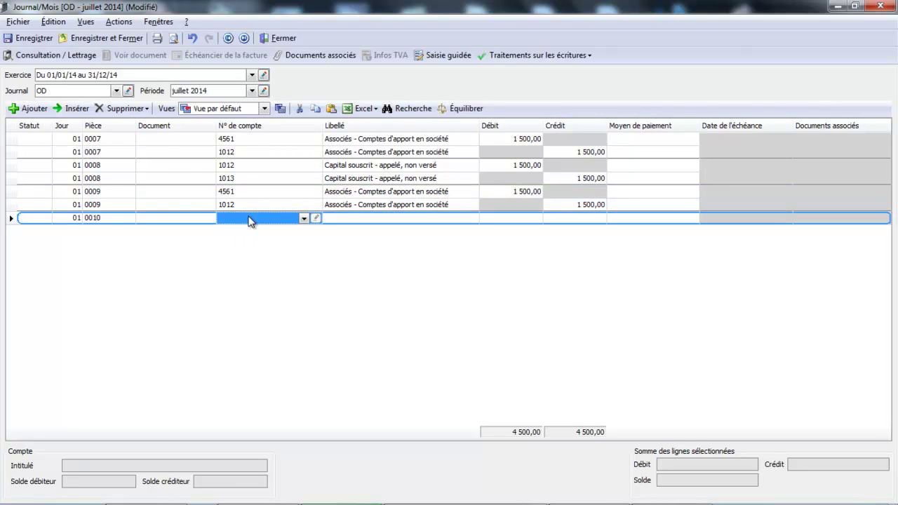
{"action": "left_click", "coordinate": [304, 219]}
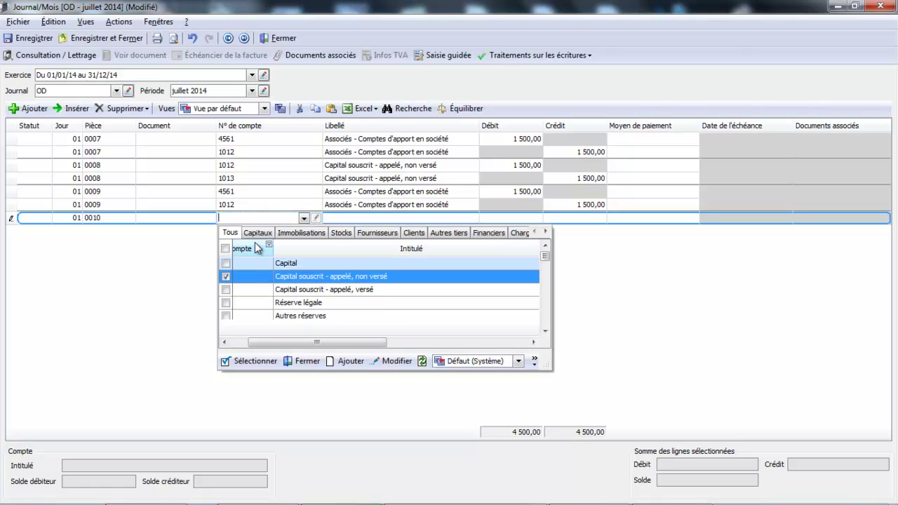
{"action": "type", "text": "21"}
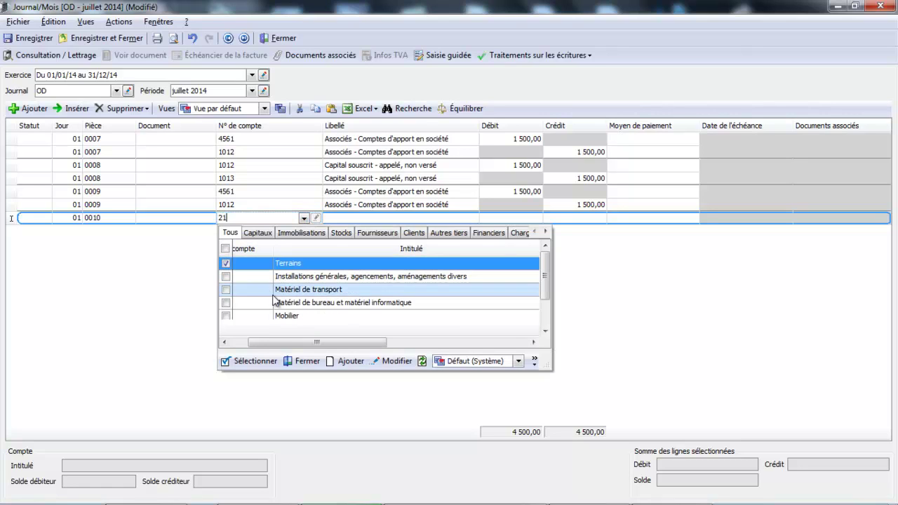
{"action": "double_click", "coordinate": [277, 302]}
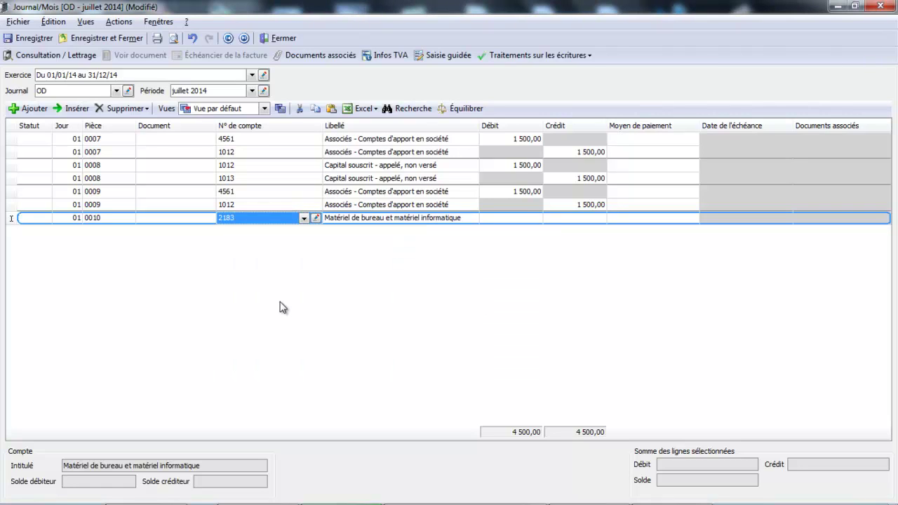
{"action": "key", "text": "Tab"}
{"action": "key", "text": "Tab"}
{"action": "type", "text": "1500"}
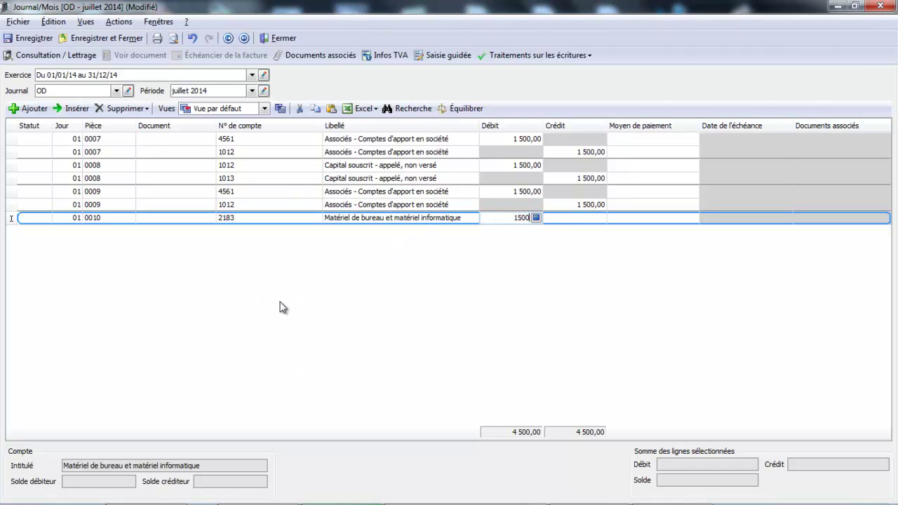
{"action": "key", "text": "Return"}
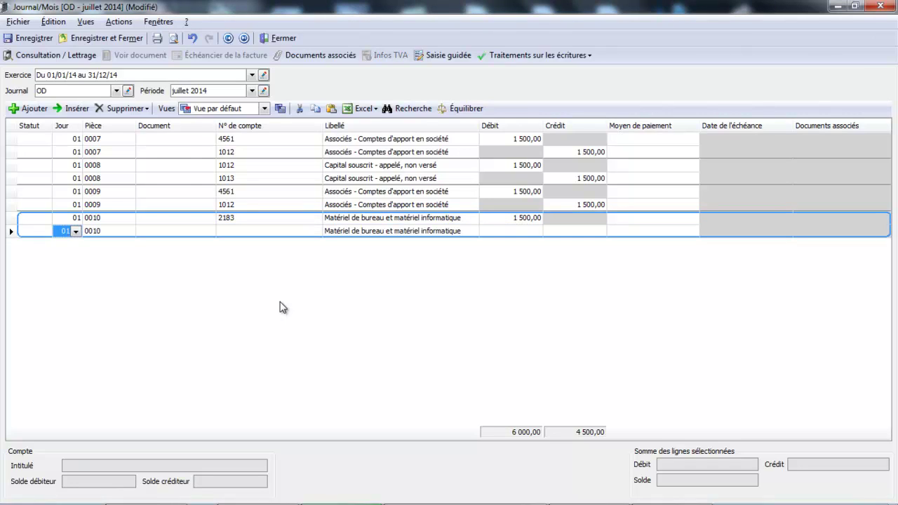
Set the second line of piece 0010 to account 4561, Associés - Comptes d'apport en société, and balance the entry automatically
{"action": "key", "text": "Tab"}
{"action": "key", "text": "Tab"}
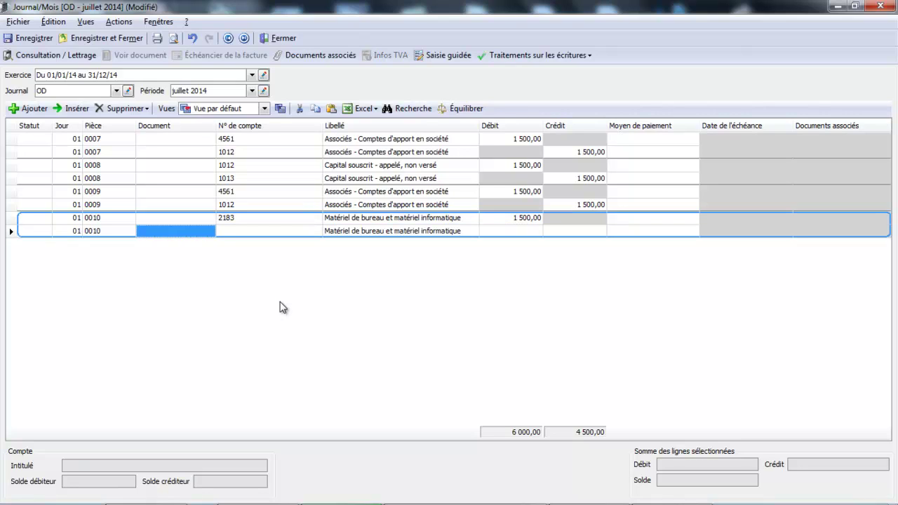
{"action": "key", "text": "Tab"}
{"action": "type", "text": "4561"}
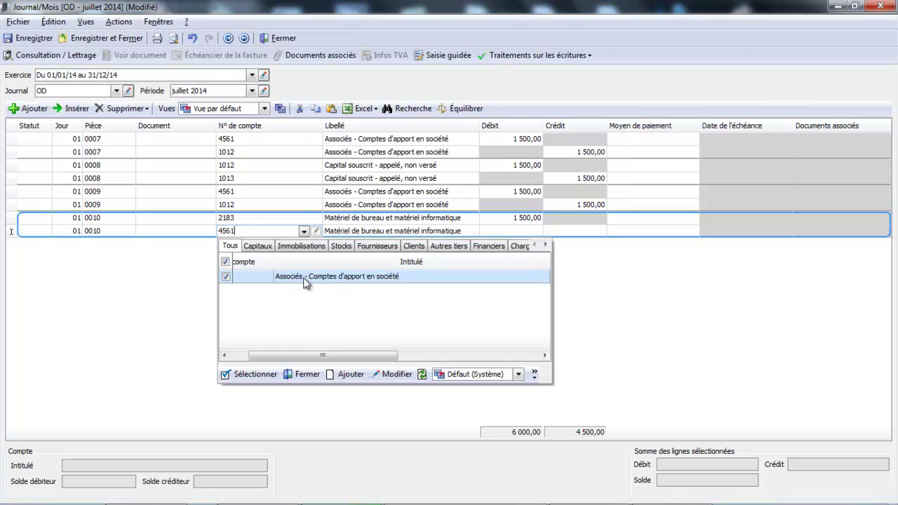
{"action": "double_click", "coordinate": [303, 283]}
{"action": "key", "text": "Tab"}
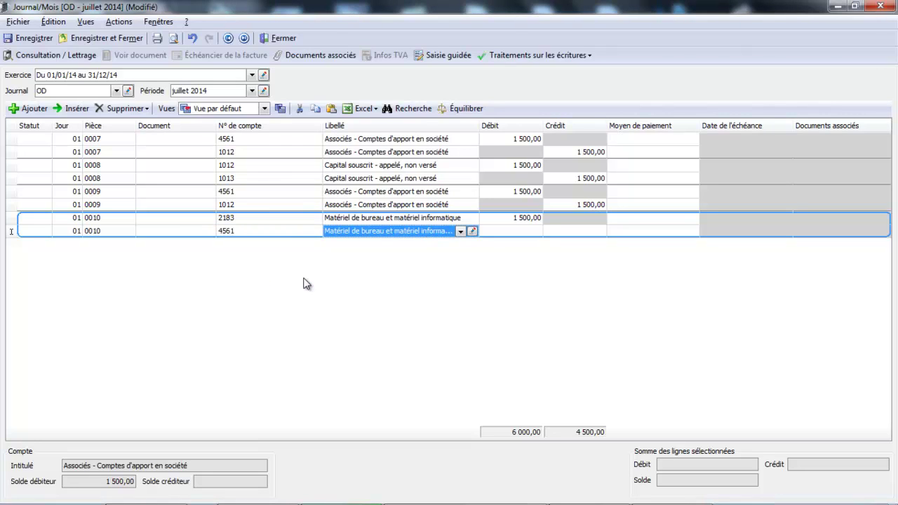
{"action": "left_click", "coordinate": [461, 110]}
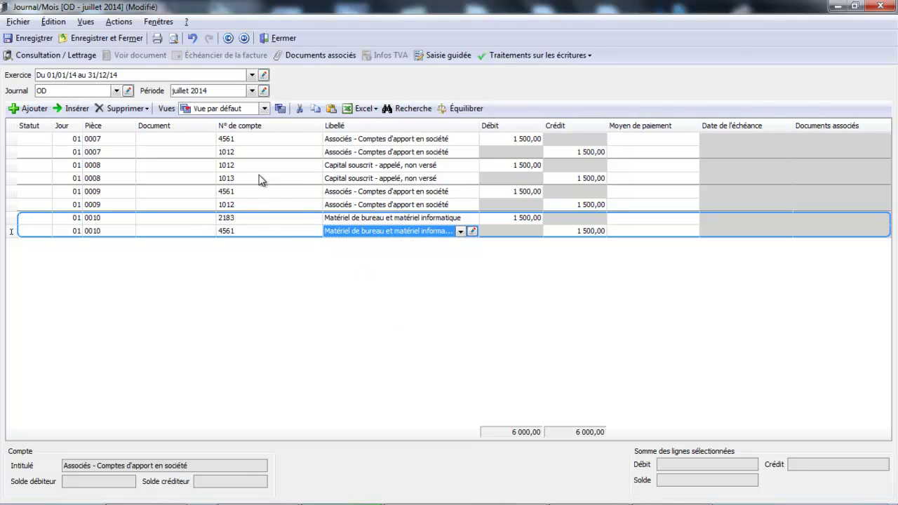
Add a new OD entry line for account 1012, Capital souscrit - appelé, non versé, with a debit of 1500
{"action": "left_click", "coordinate": [21, 112]}
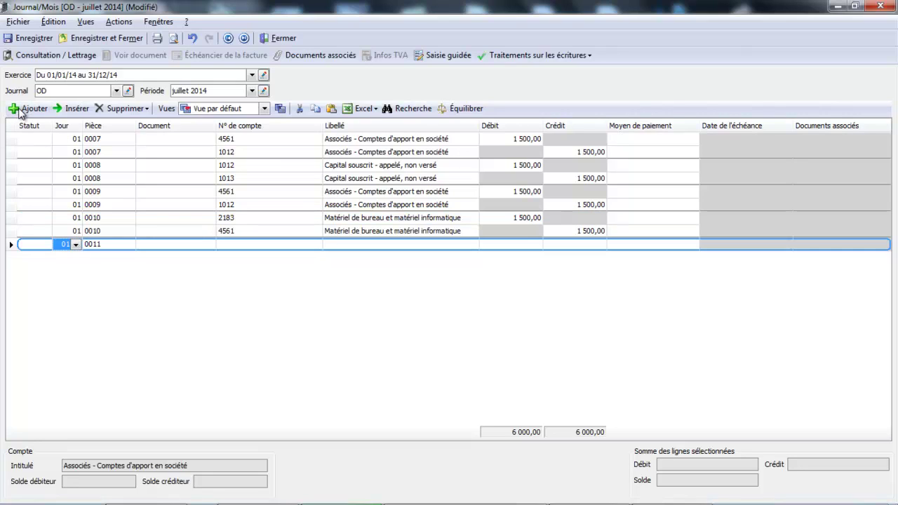
{"action": "left_click", "coordinate": [238, 245]}
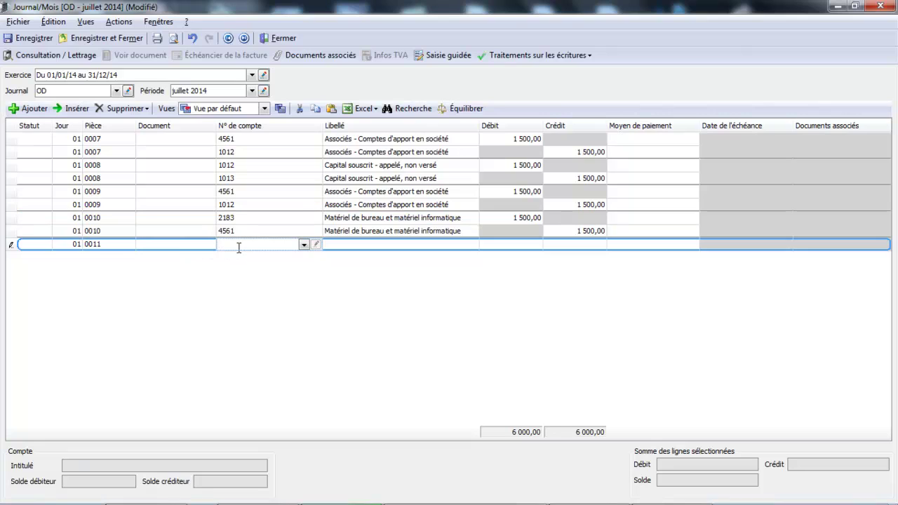
{"action": "type", "text": "1012"}
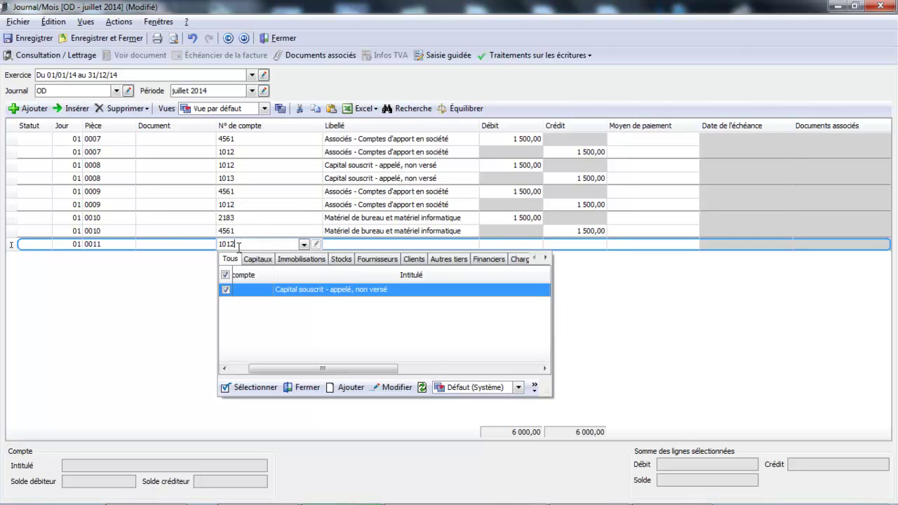
{"action": "left_click", "coordinate": [288, 291]}
{"action": "left_click", "coordinate": [503, 244]}
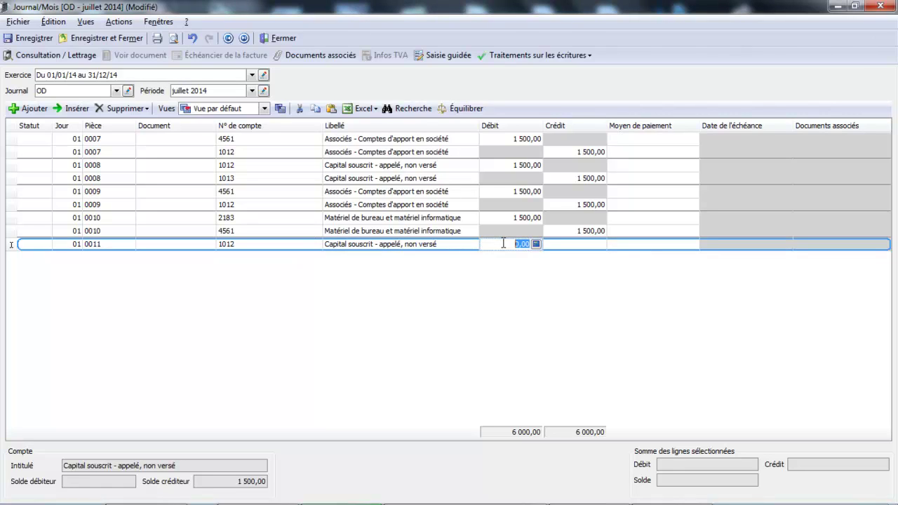
{"action": "type", "text": "1500"}
{"action": "key", "text": "Return"}
Fill the second line of piece 0011 with account 1013, Capital souscrit - appelé, versé, and a credit of 1500
{"action": "key", "text": "Return"}
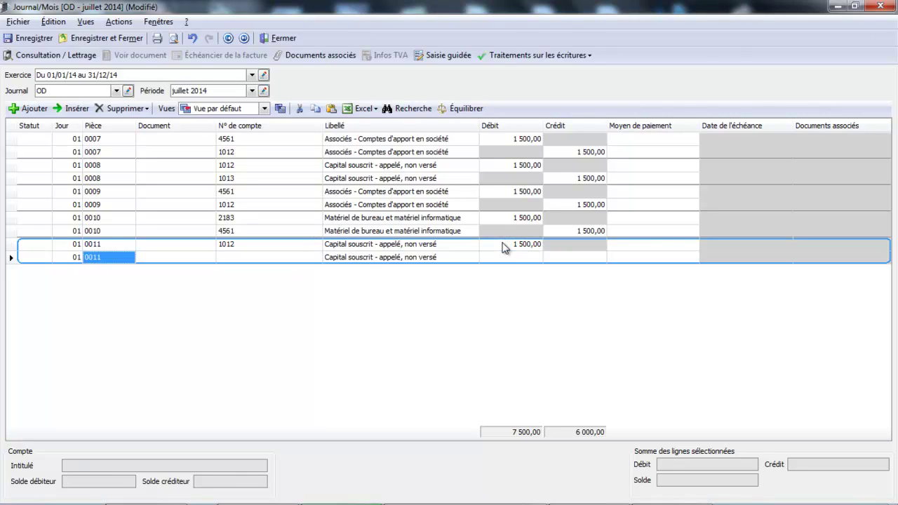
{"action": "key", "text": "Return"}
{"action": "key", "text": "Return"}
{"action": "type", "text": "1013"}
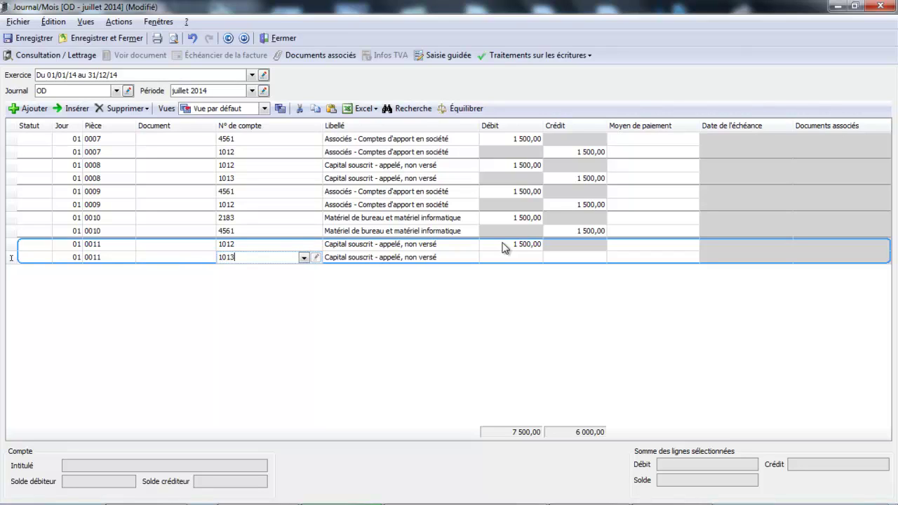
{"action": "key", "text": "Return"}
{"action": "key", "text": "Return"}
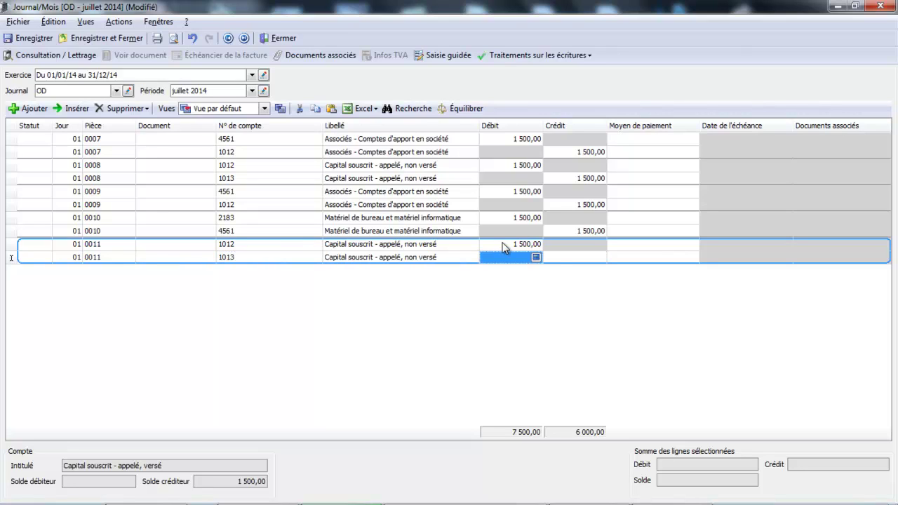
{"action": "left_click", "coordinate": [562, 257]}
{"action": "type", "text": "1500"}
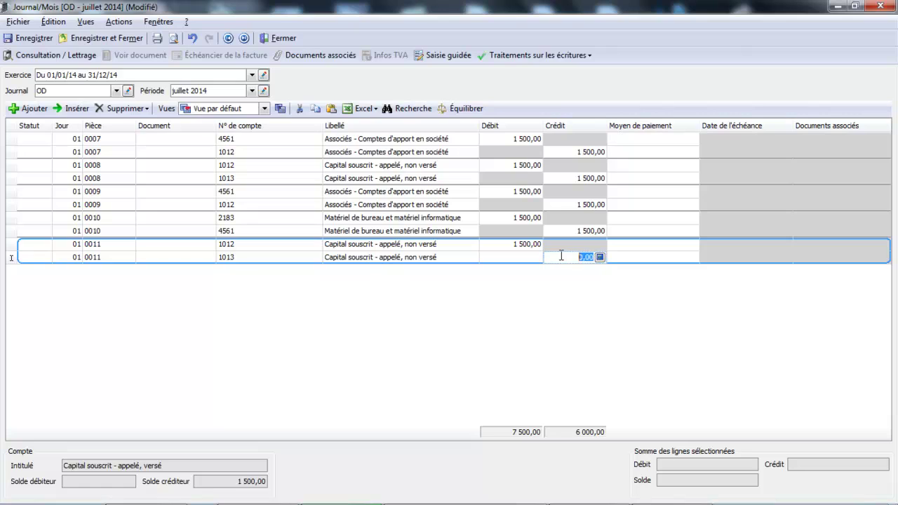
{"action": "key", "text": "Return"}
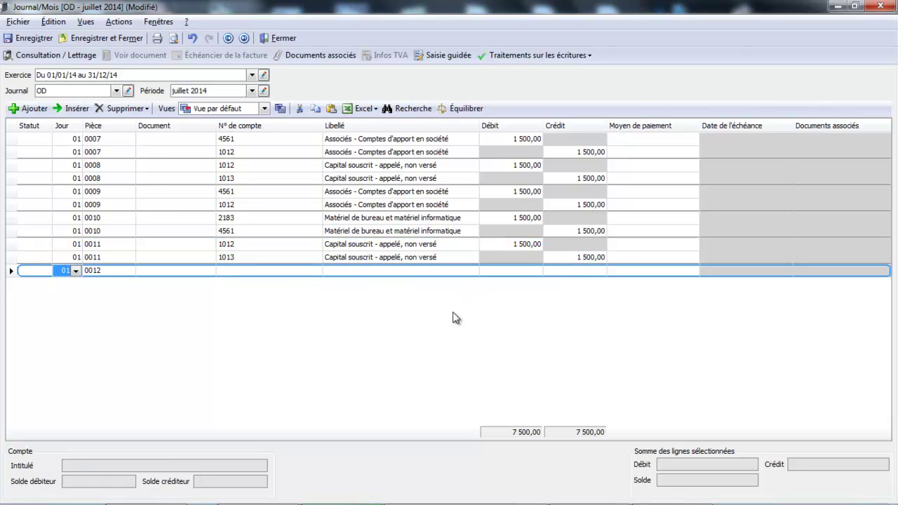